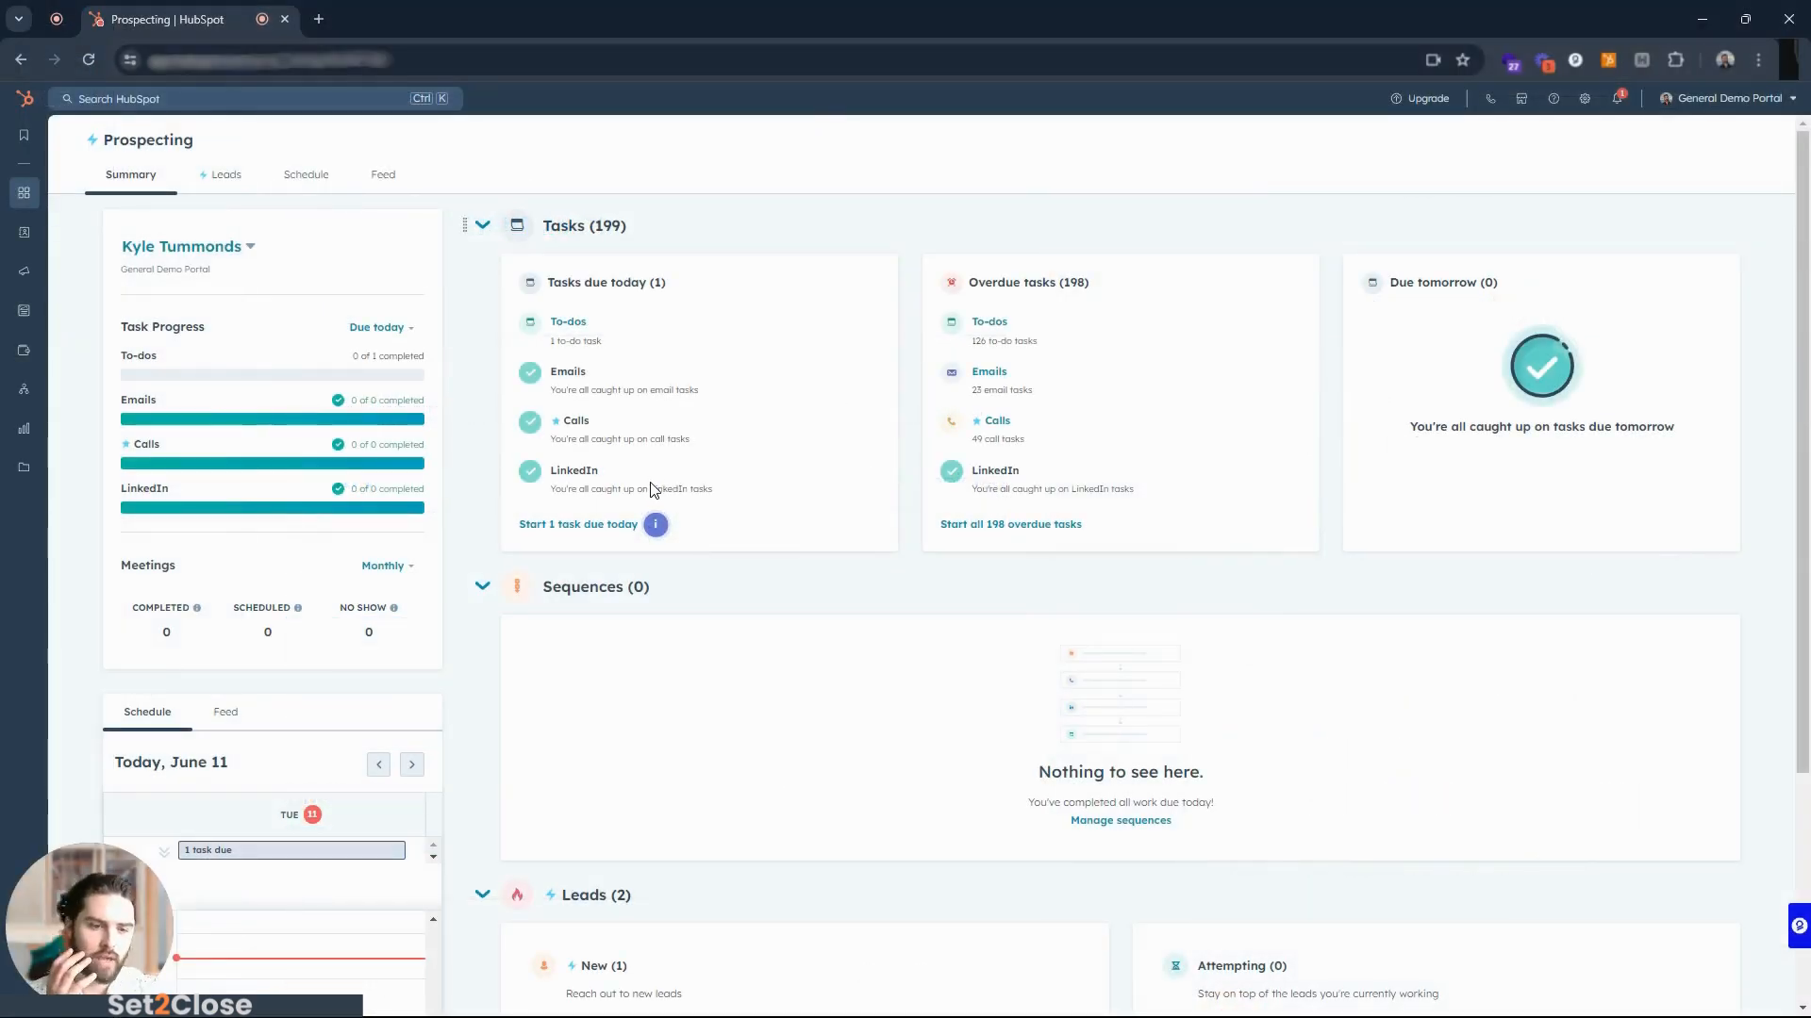
# Look through the tasks, sequences and leads sections of the Prospecting summary.
pyautogui.scroll(-3, 869, 617)
pyautogui.scroll(1, 869, 618)
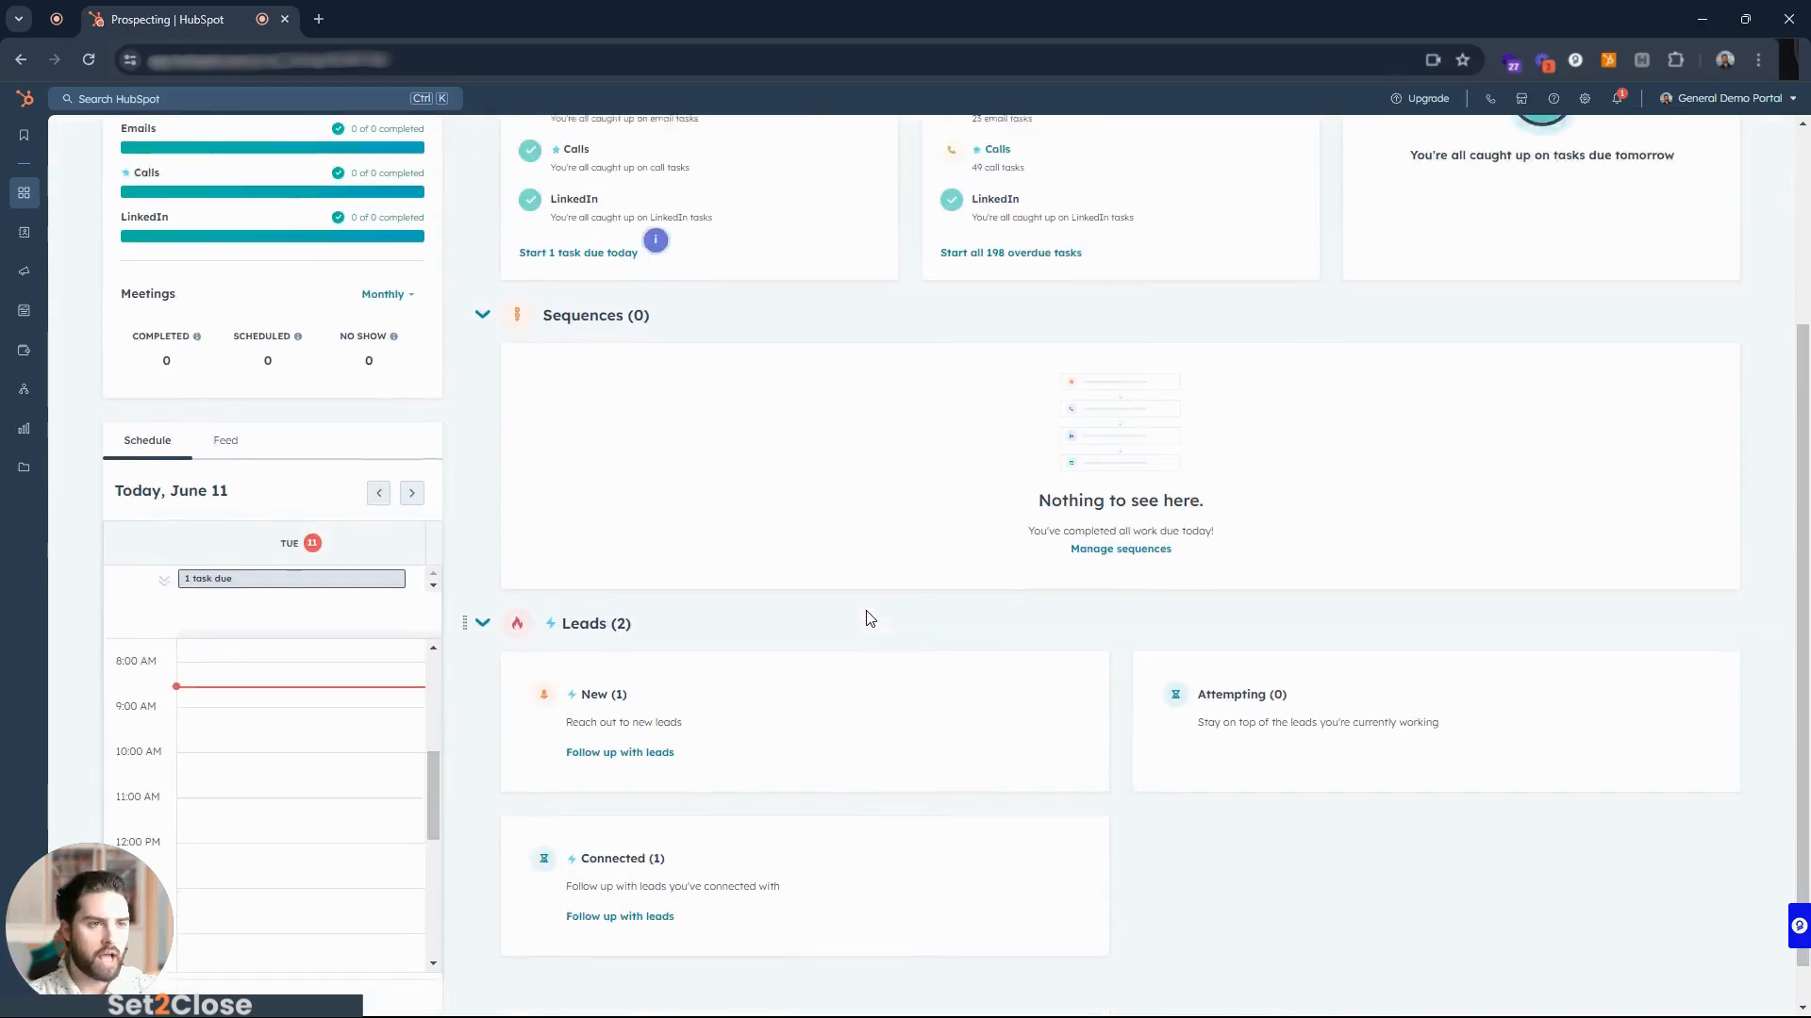
pyautogui.scroll(3, 869, 617)
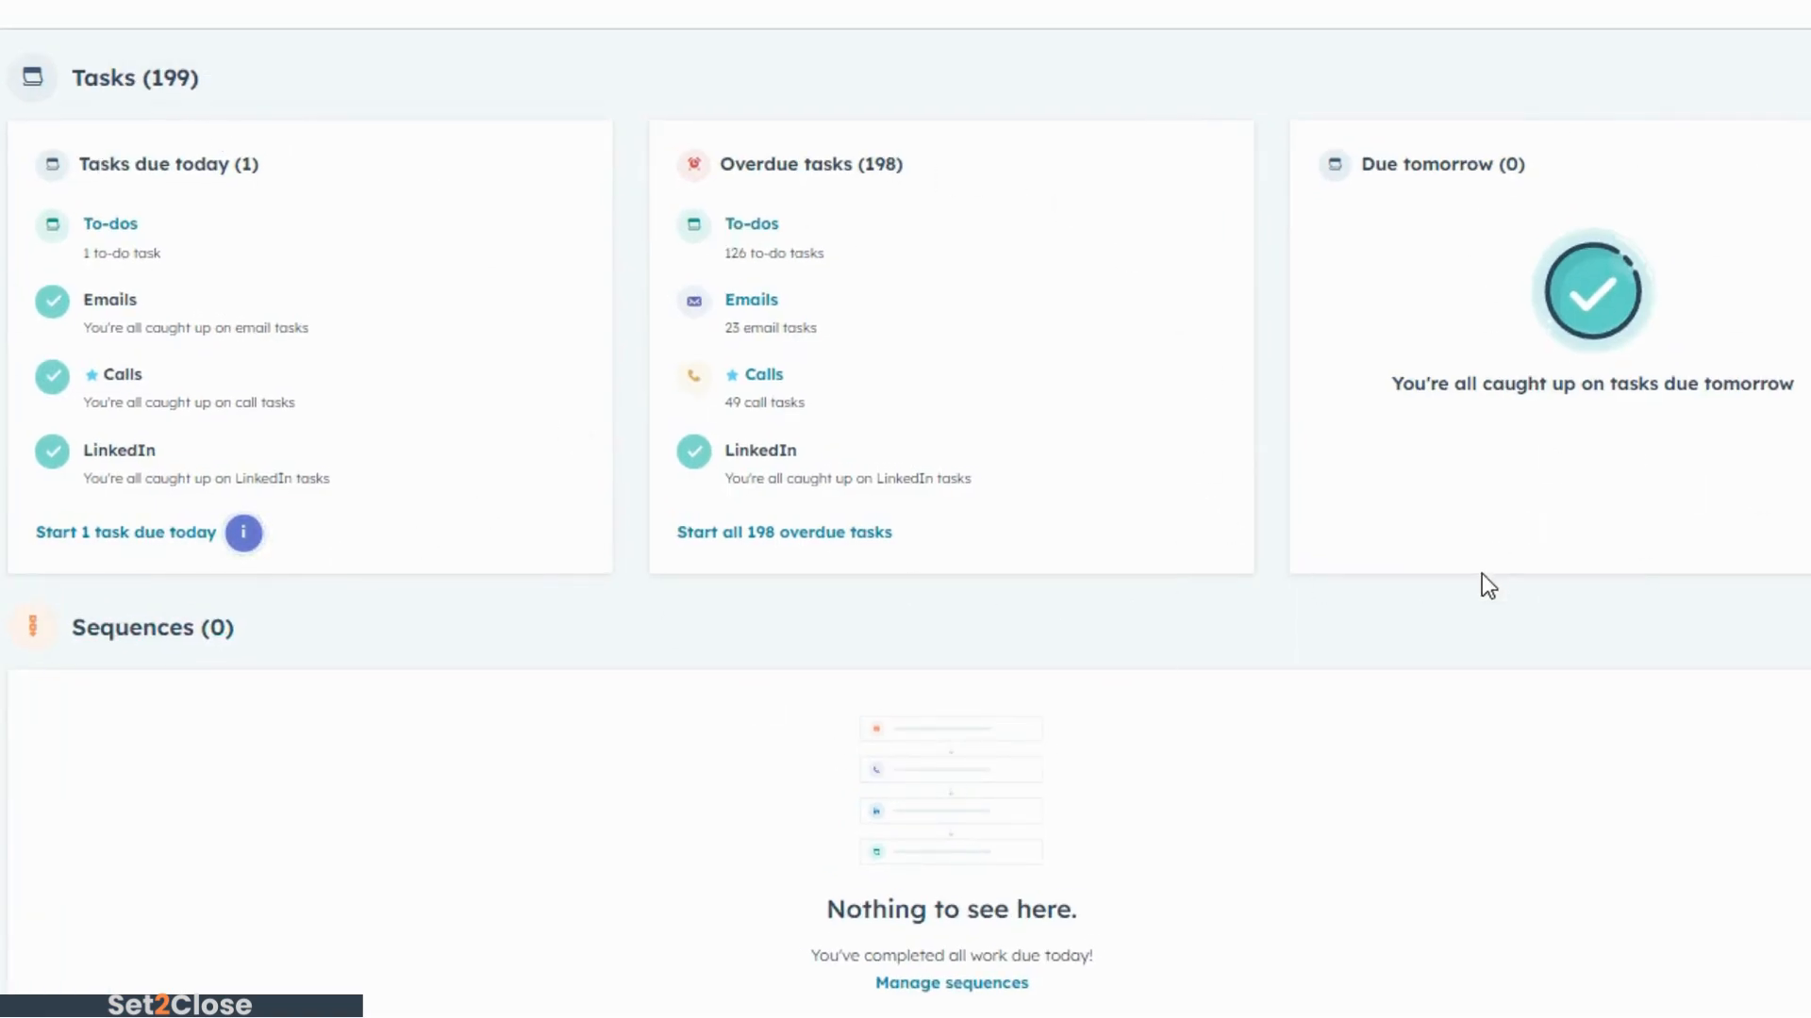
pyautogui.scroll(-5, 1483, 586)
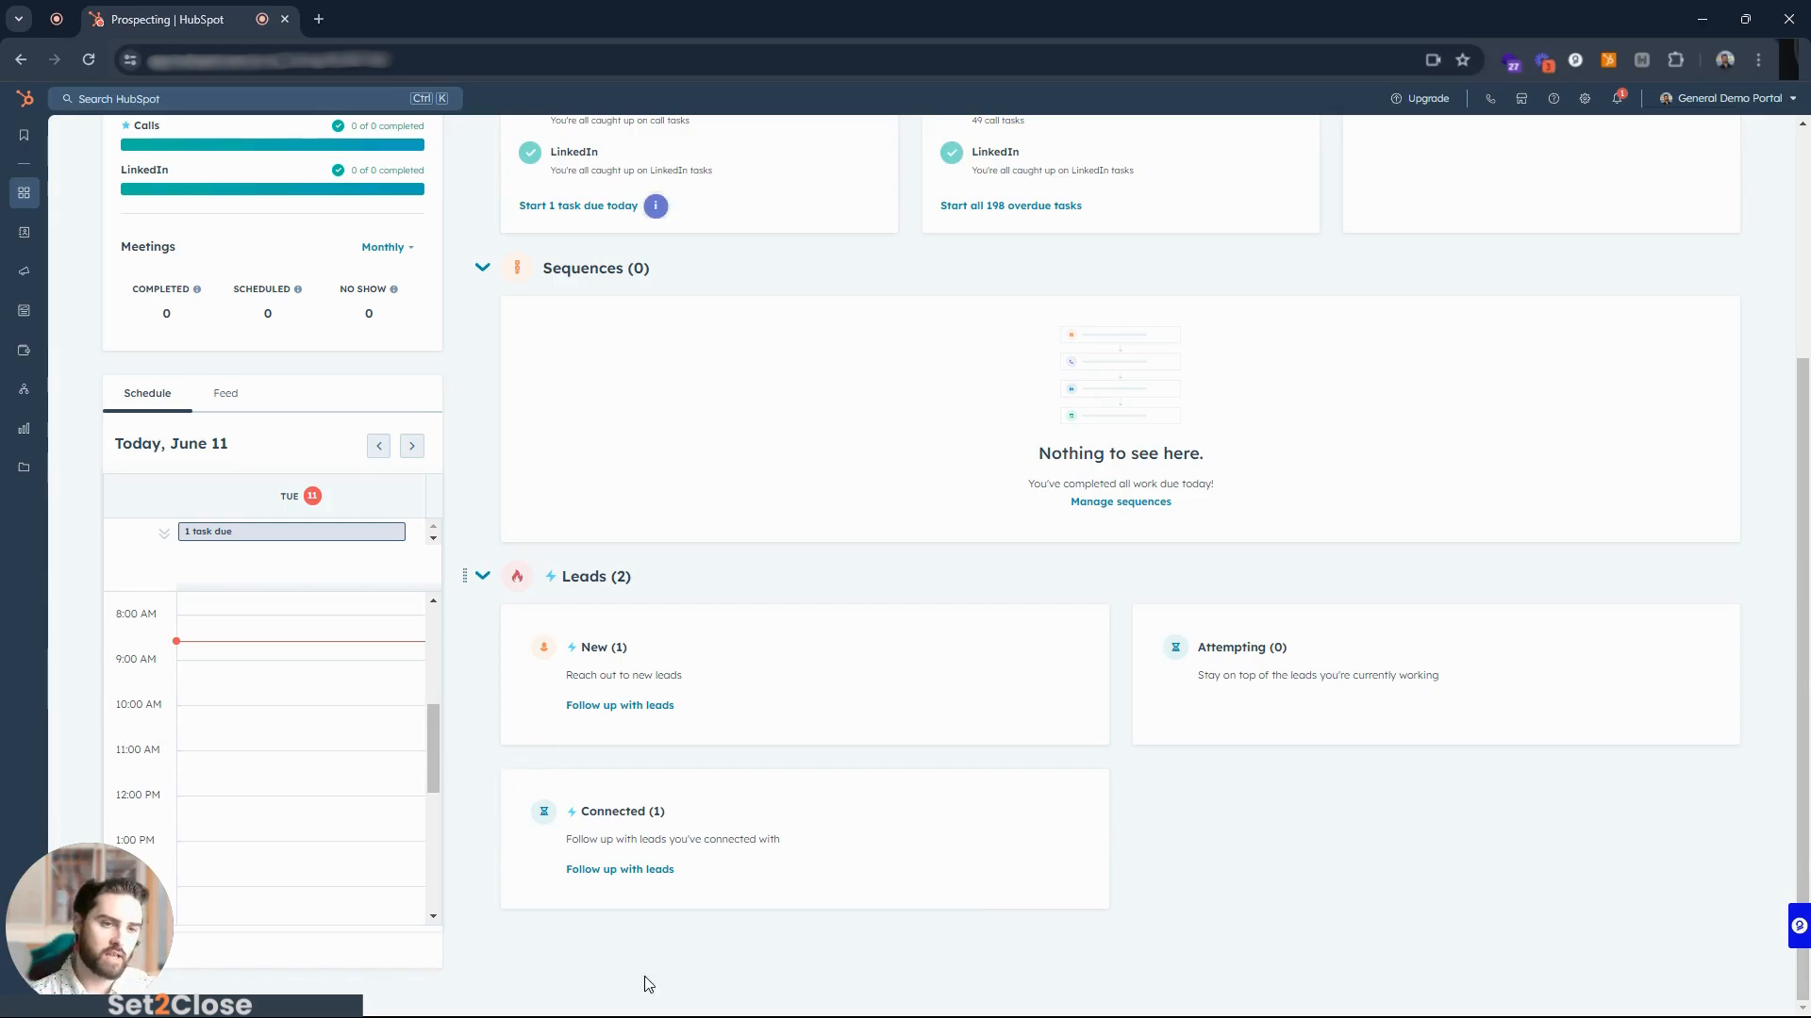
# View the contact activity feed on the summary and return to today's schedule.
pyautogui.click(210, 394)
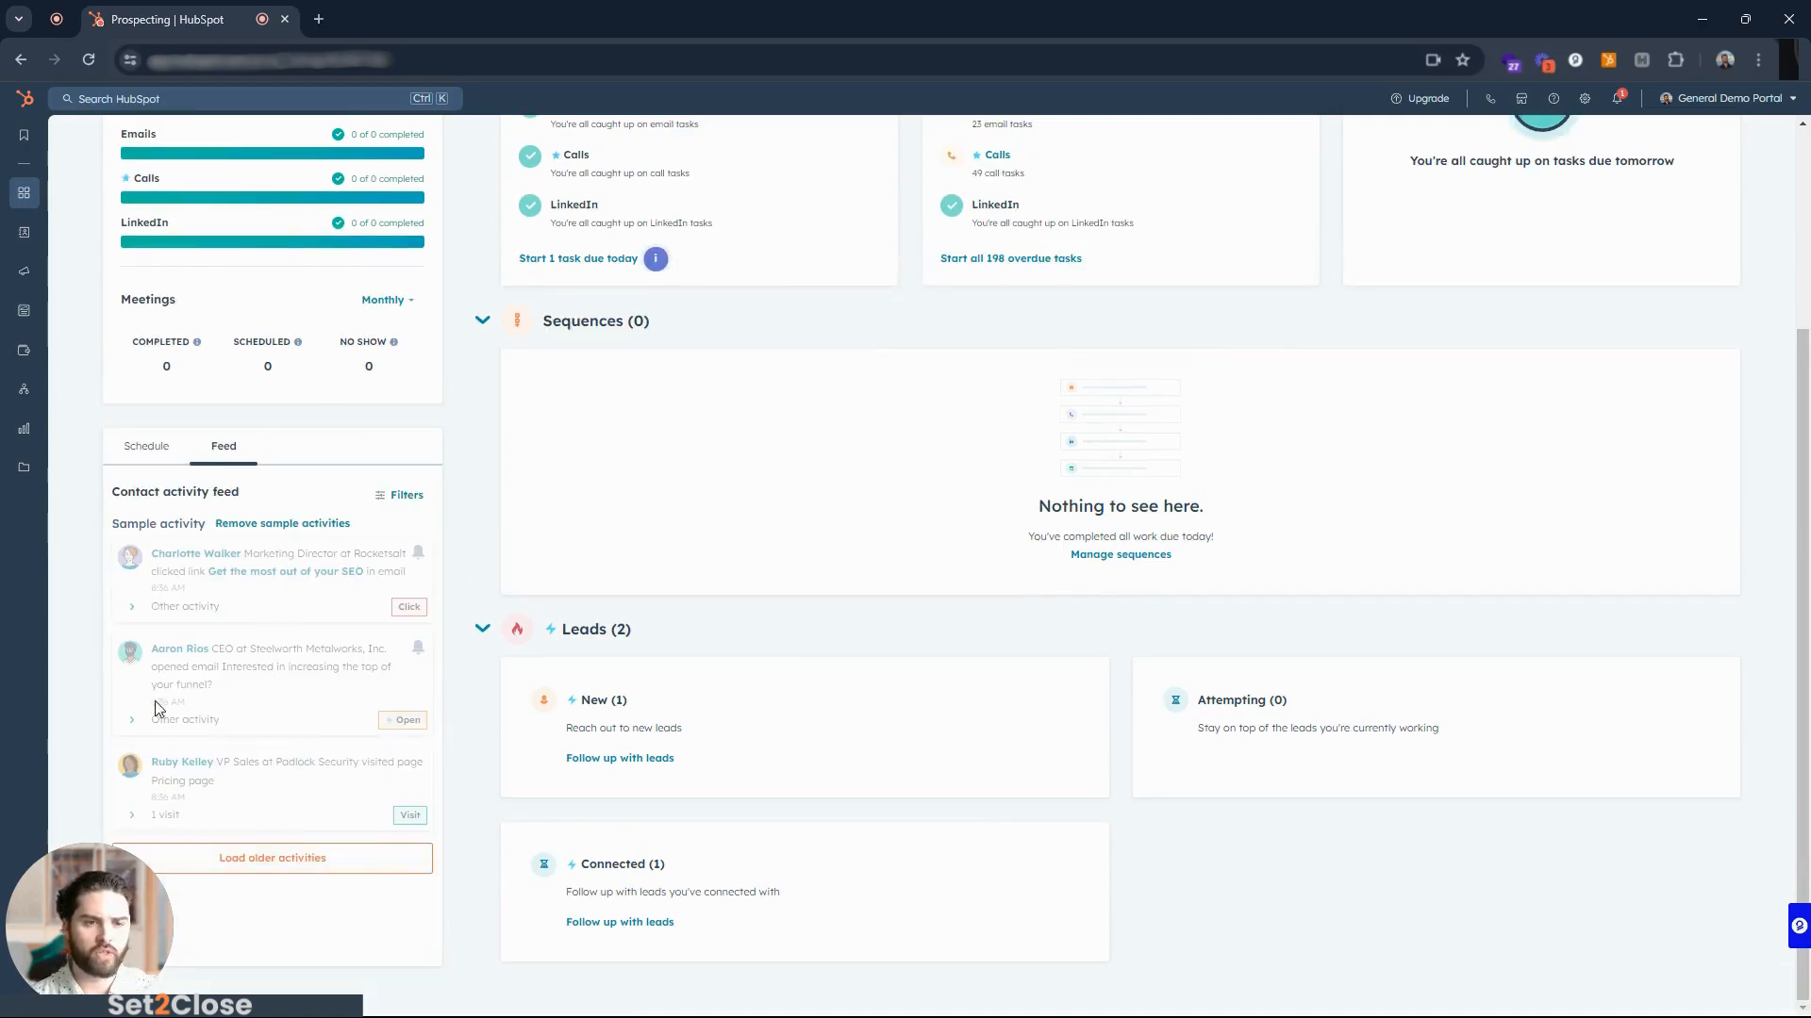
pyautogui.click(143, 453)
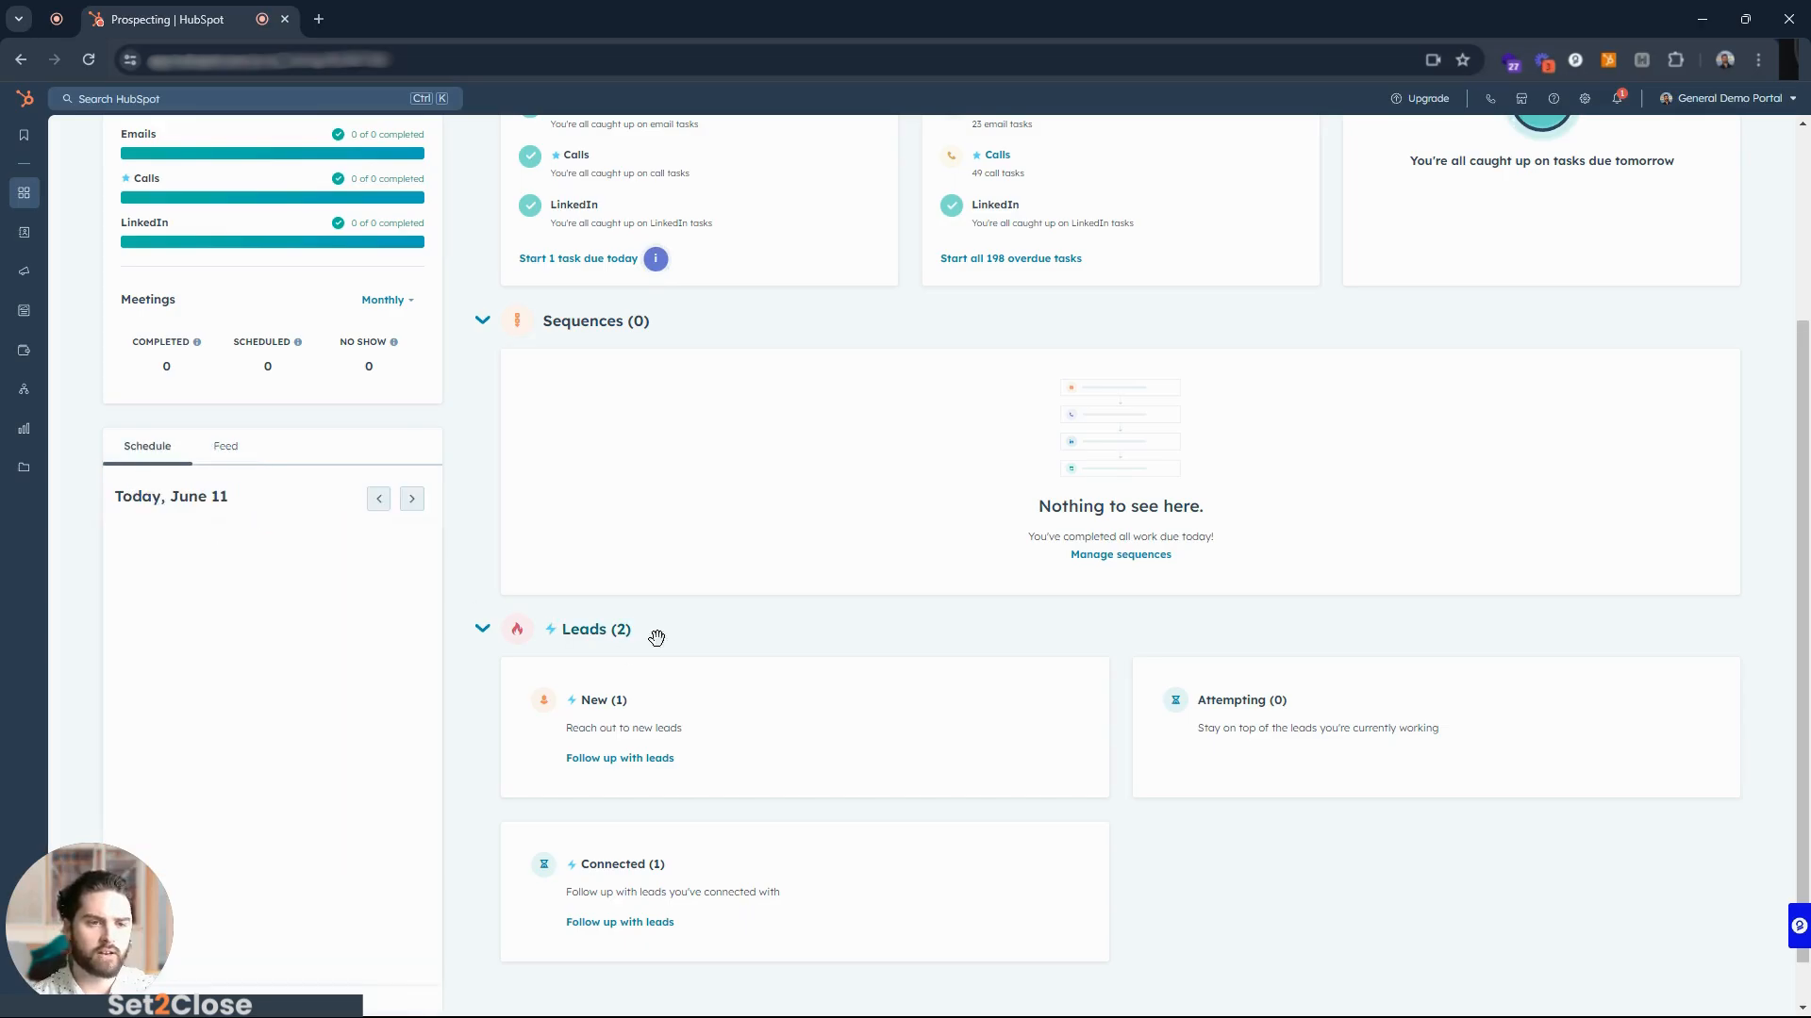
pyautogui.scroll(3, 1108, 545)
pyautogui.scroll(-3, 943, 462)
pyautogui.scroll(2, 614, 344)
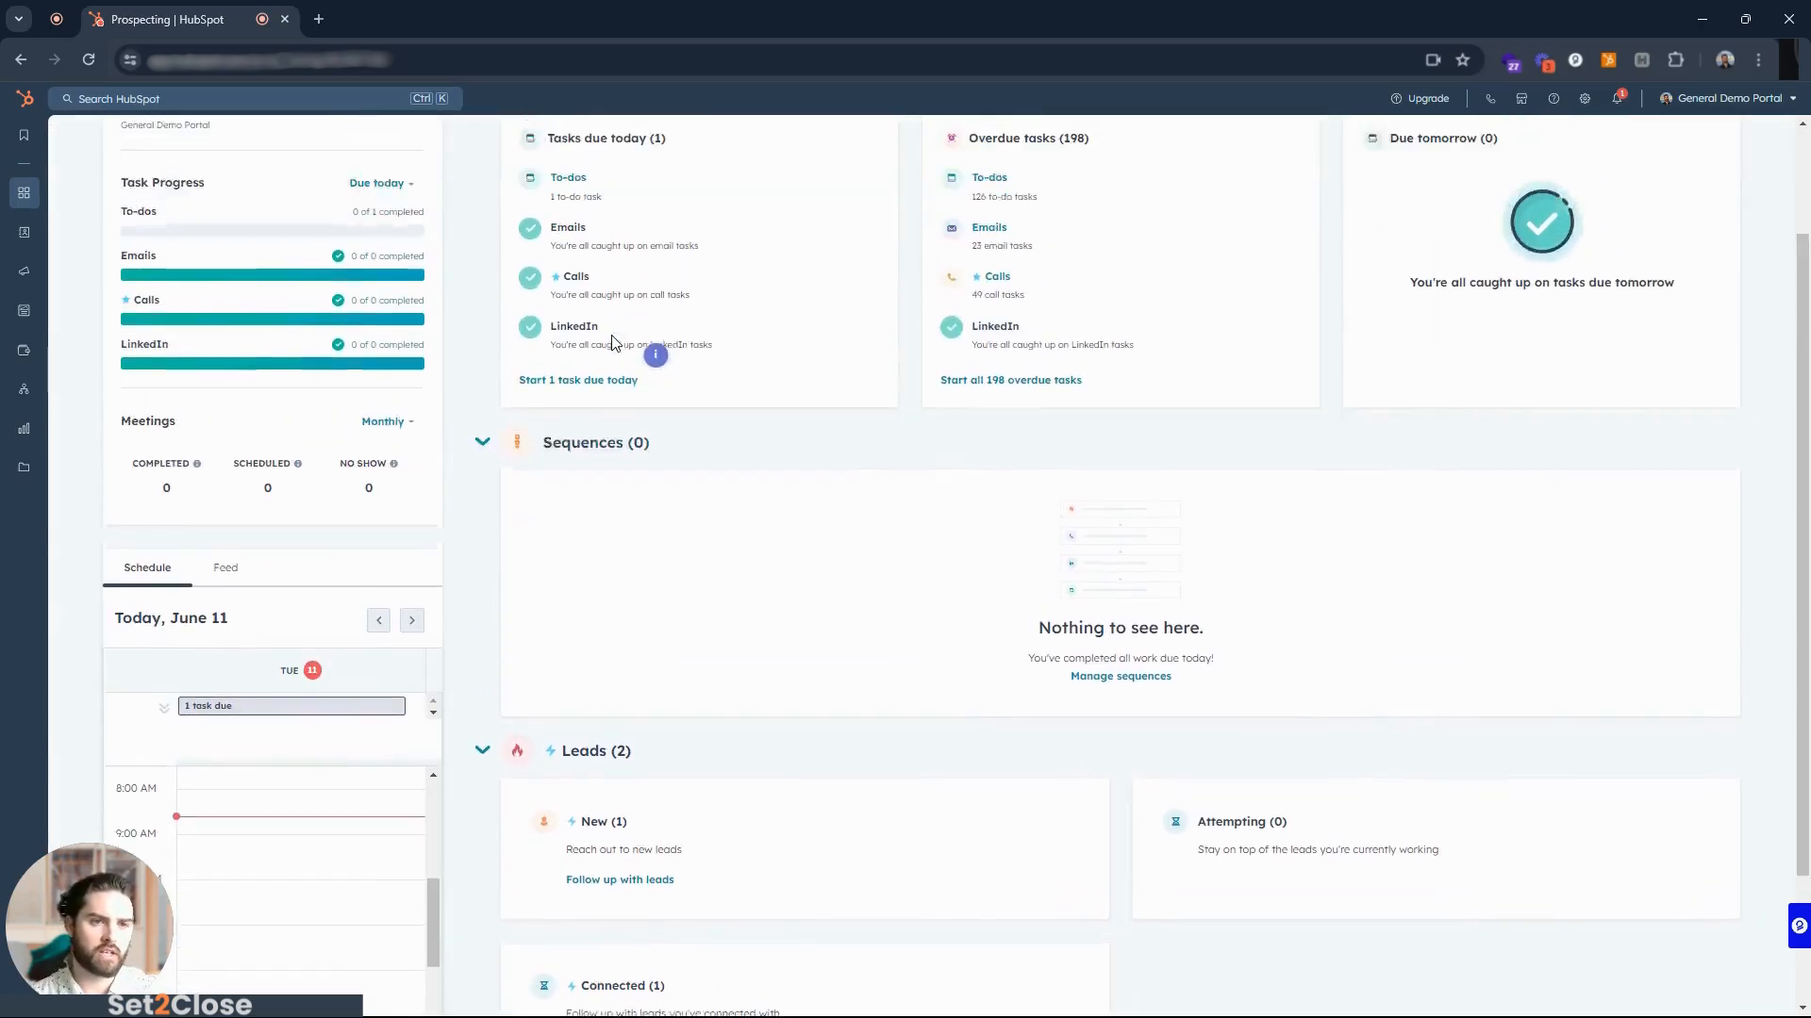
# Open the Prospecting leads list and bring up the full contact record of the lead in the New stage.
pyautogui.scroll(2, 614, 344)
pyautogui.click(223, 177)
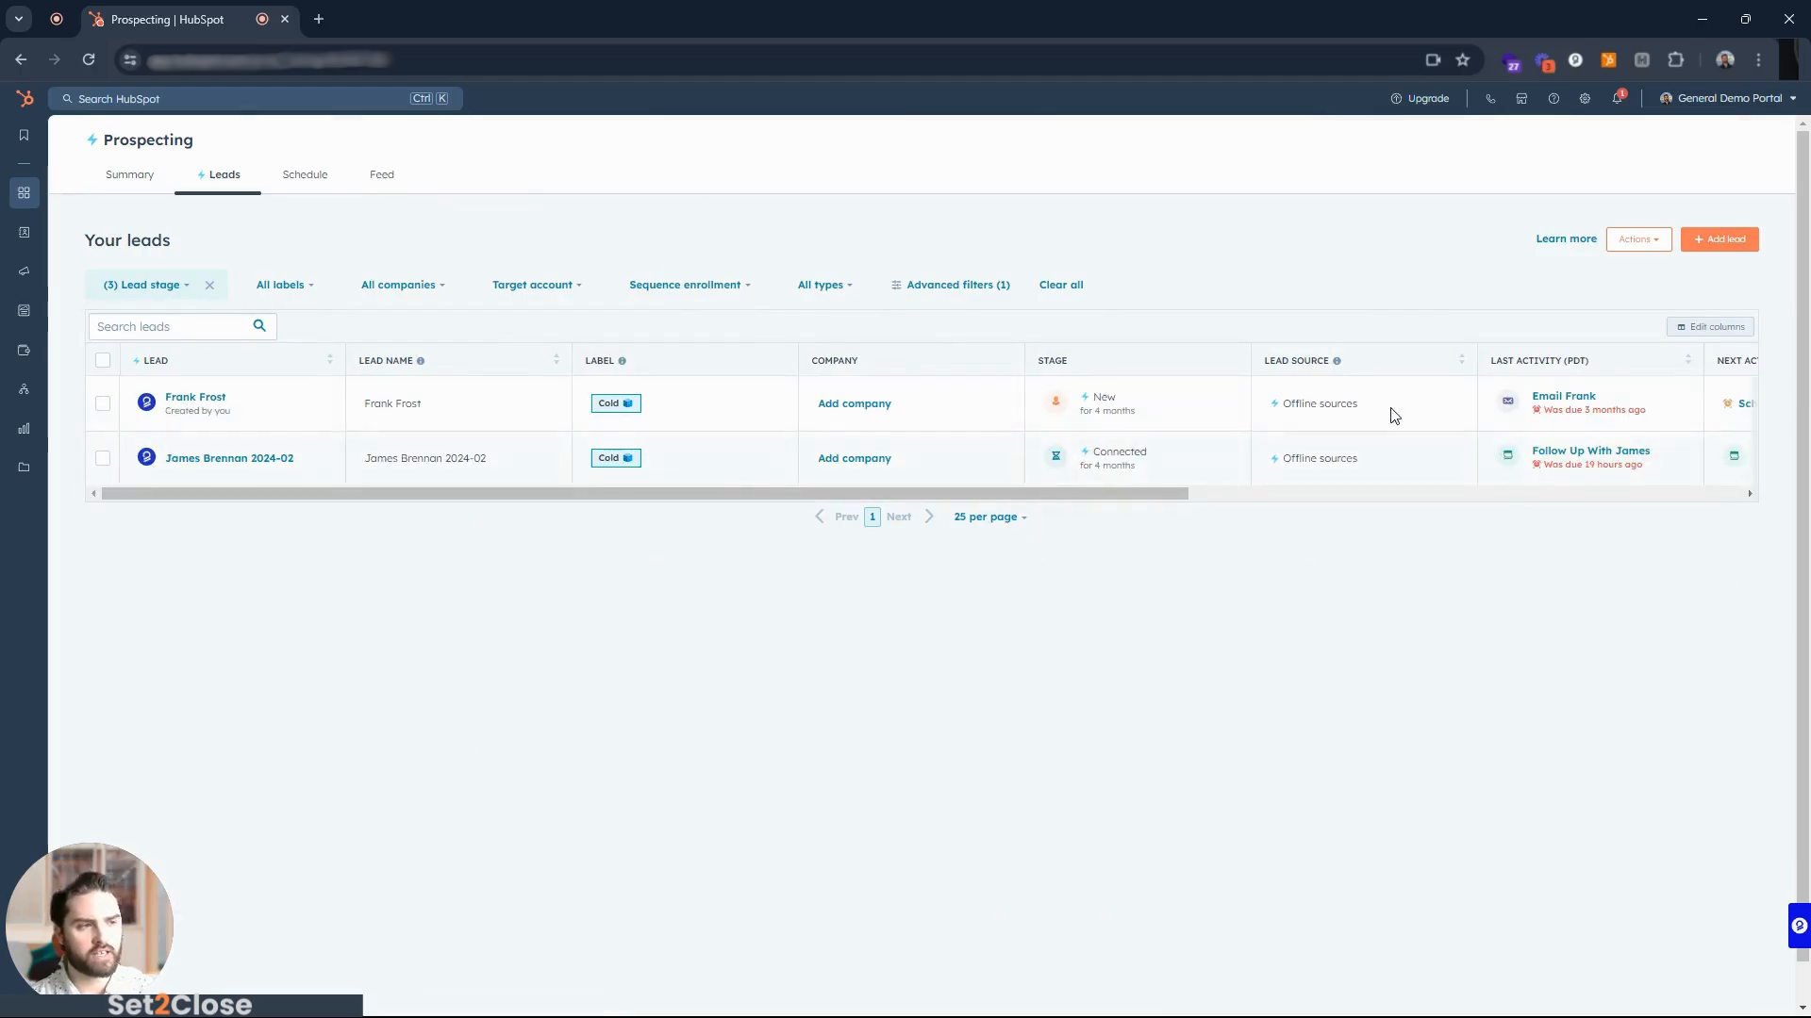
pyautogui.moveTo(997, 496); pyautogui.dragTo(724, 510)
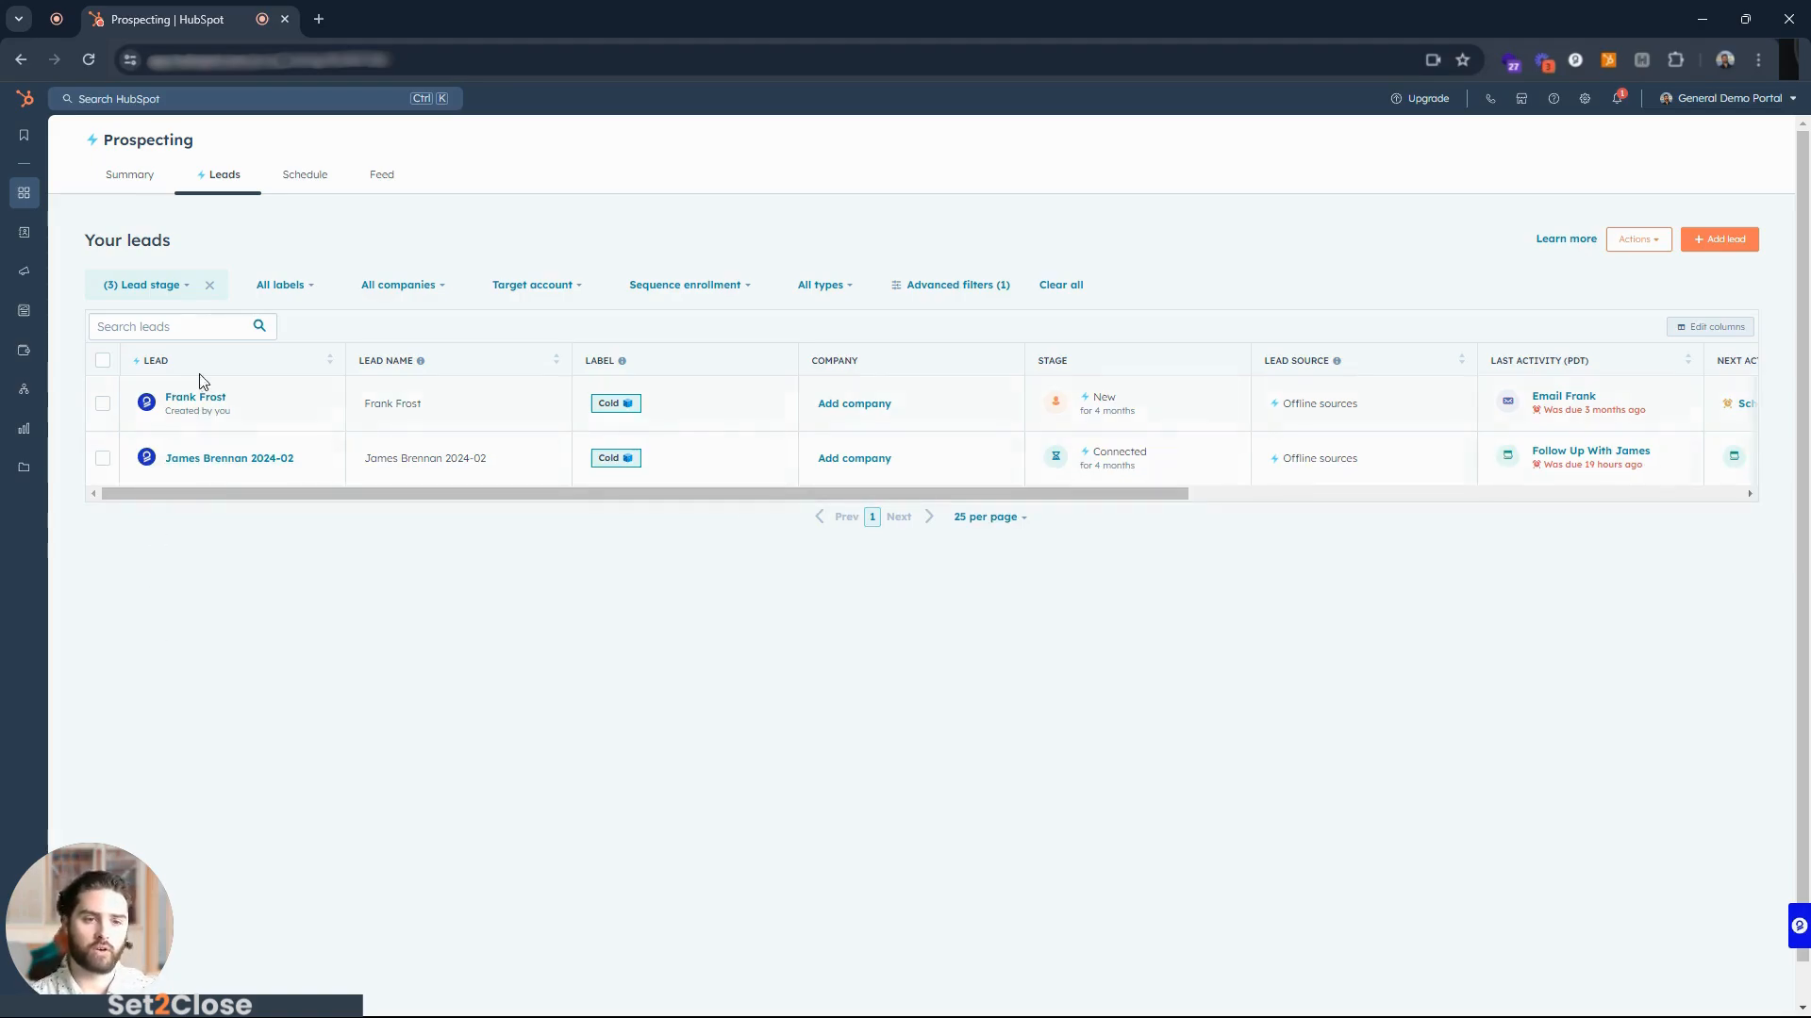
pyautogui.click(187, 401)
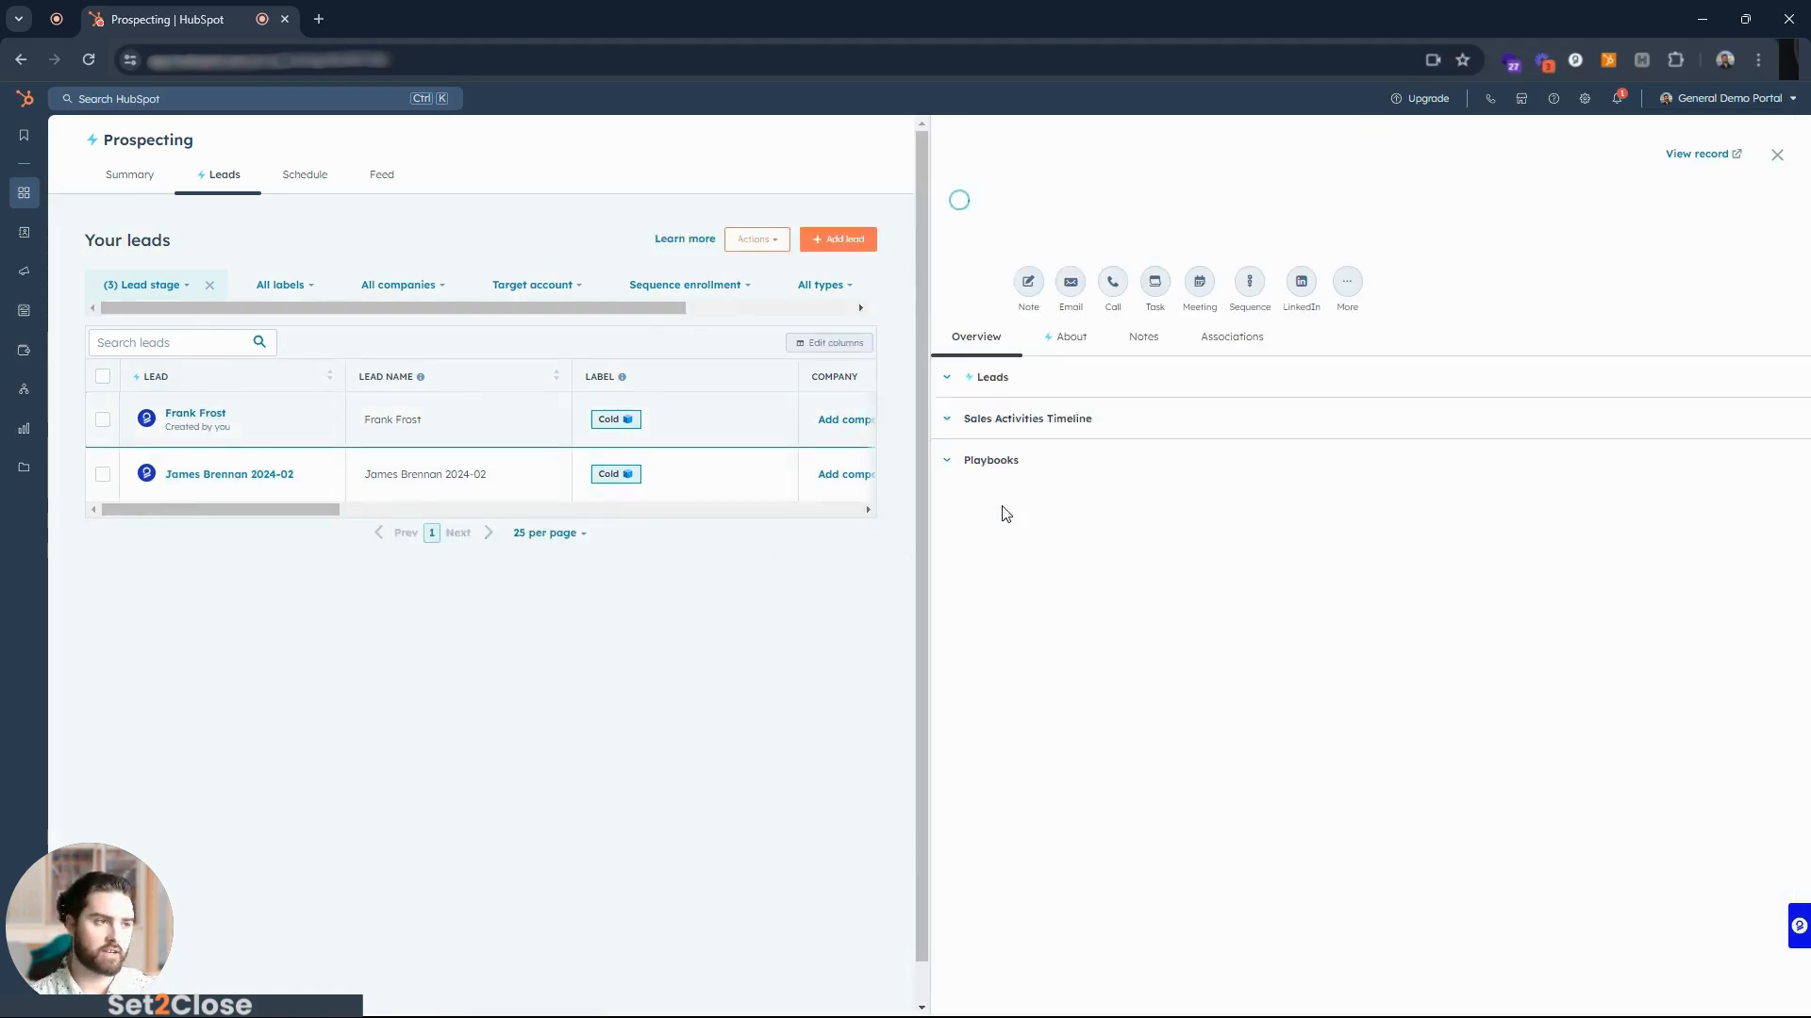
pyautogui.click(1697, 153)
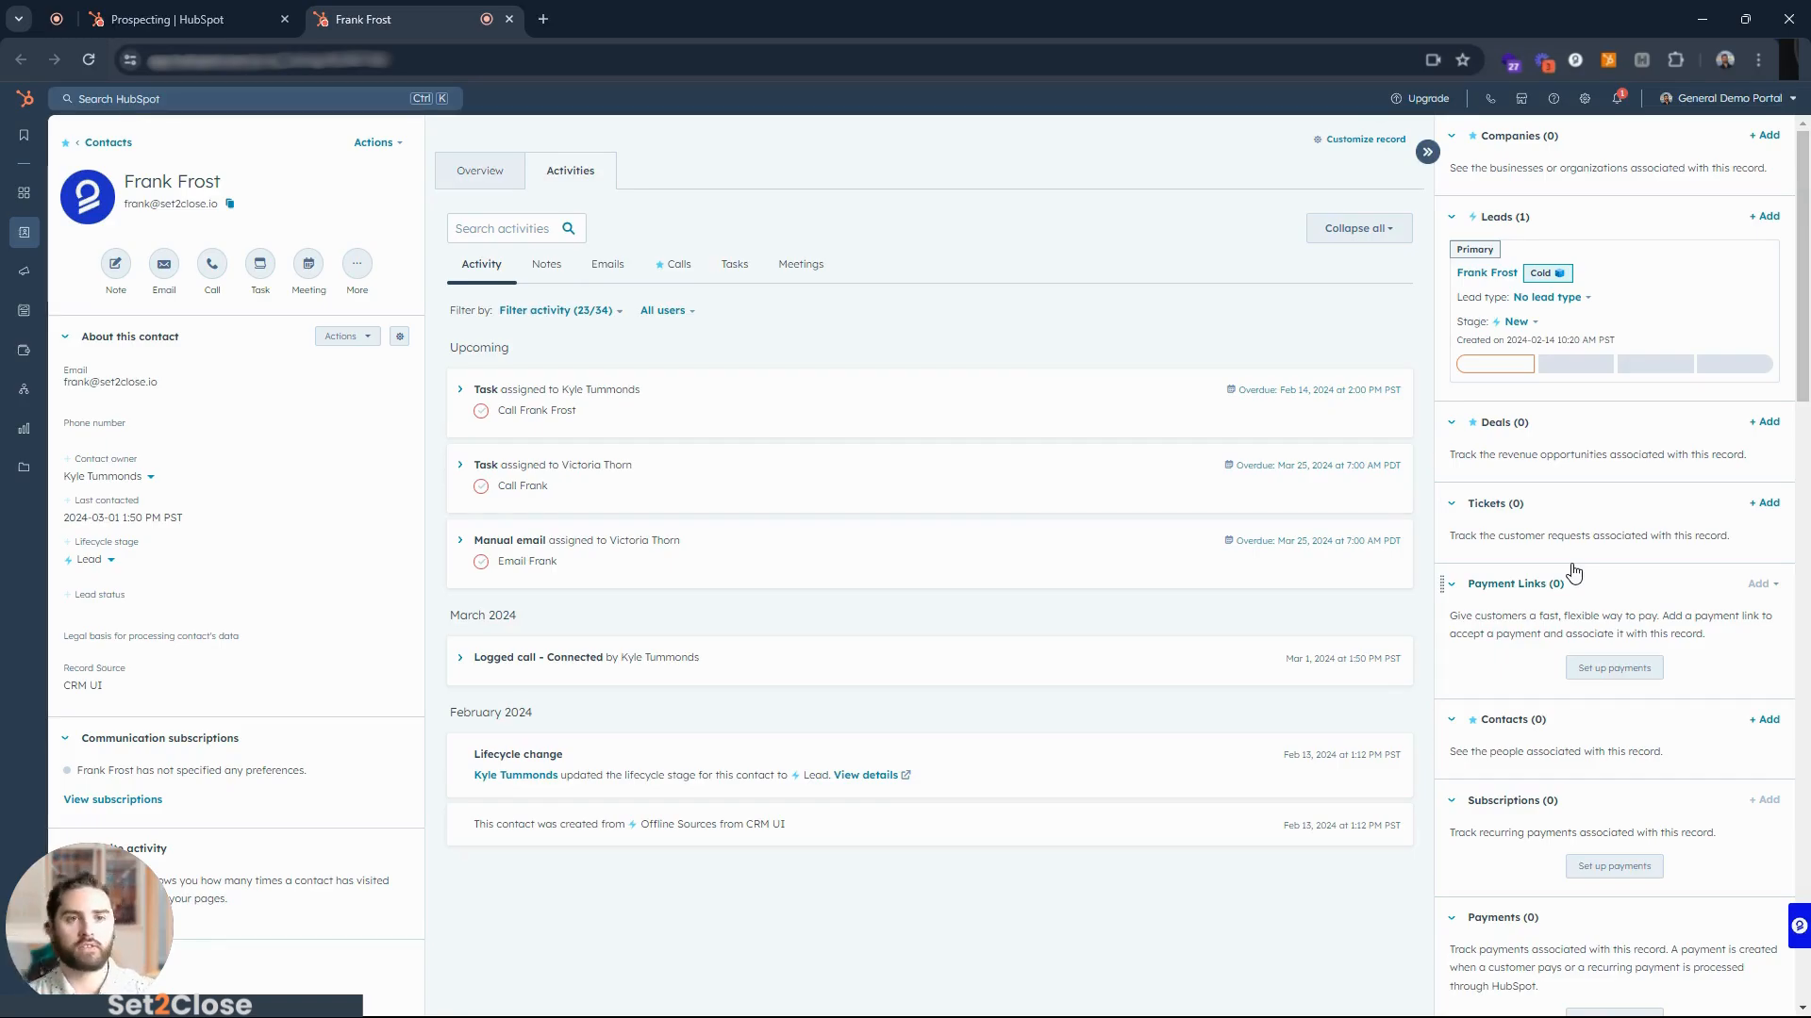
# Review the available lead types and lead stages on the contact record's associated lead.
pyautogui.click(1558, 301)
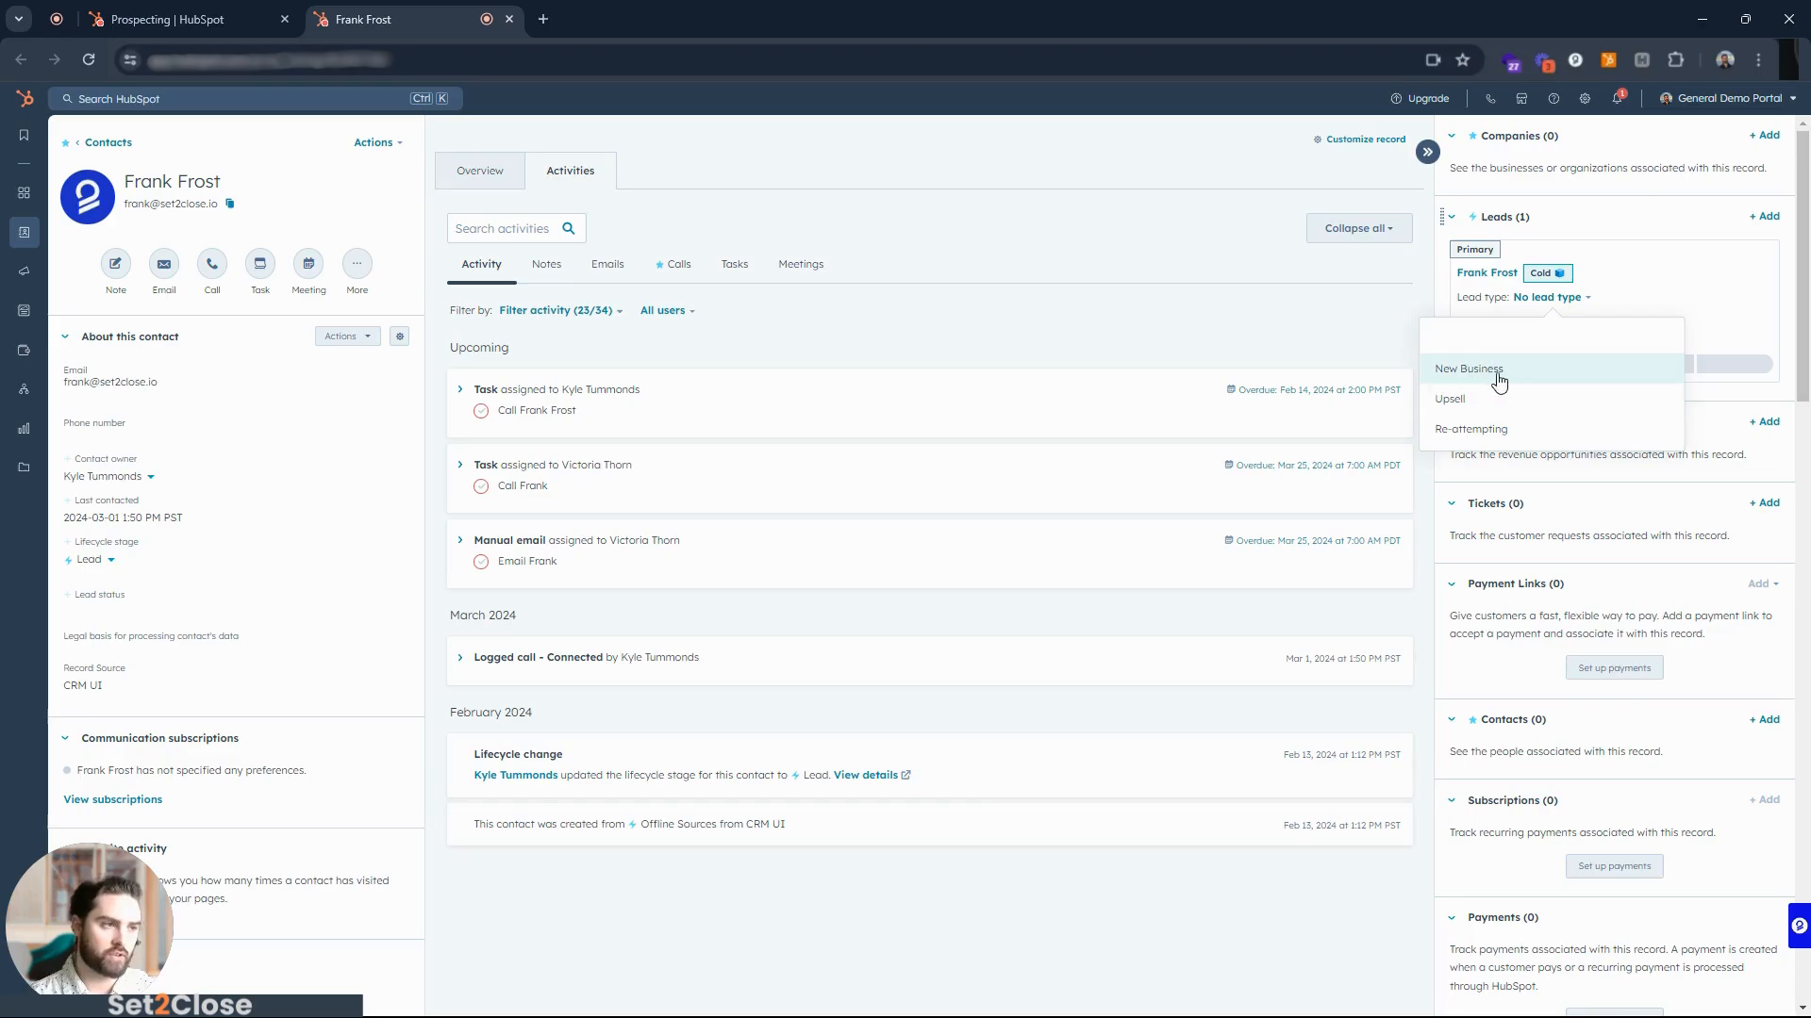
pyautogui.click(1738, 323)
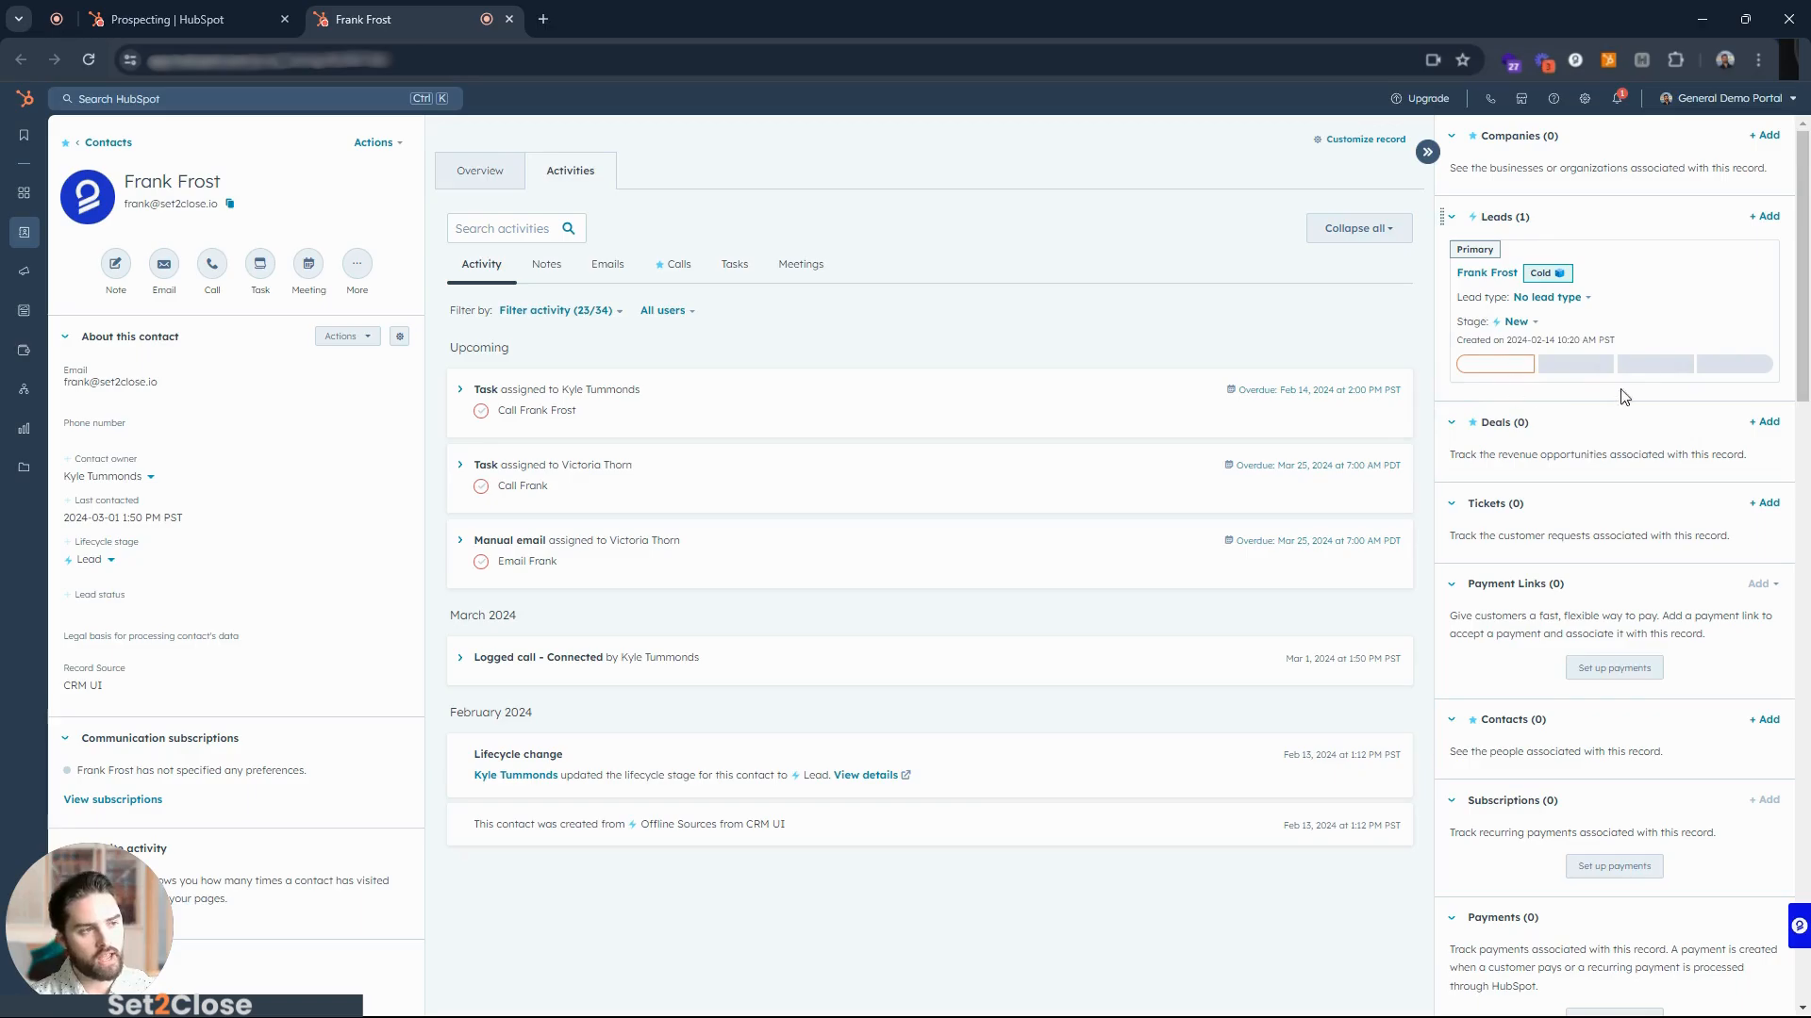
pyautogui.click(1526, 322)
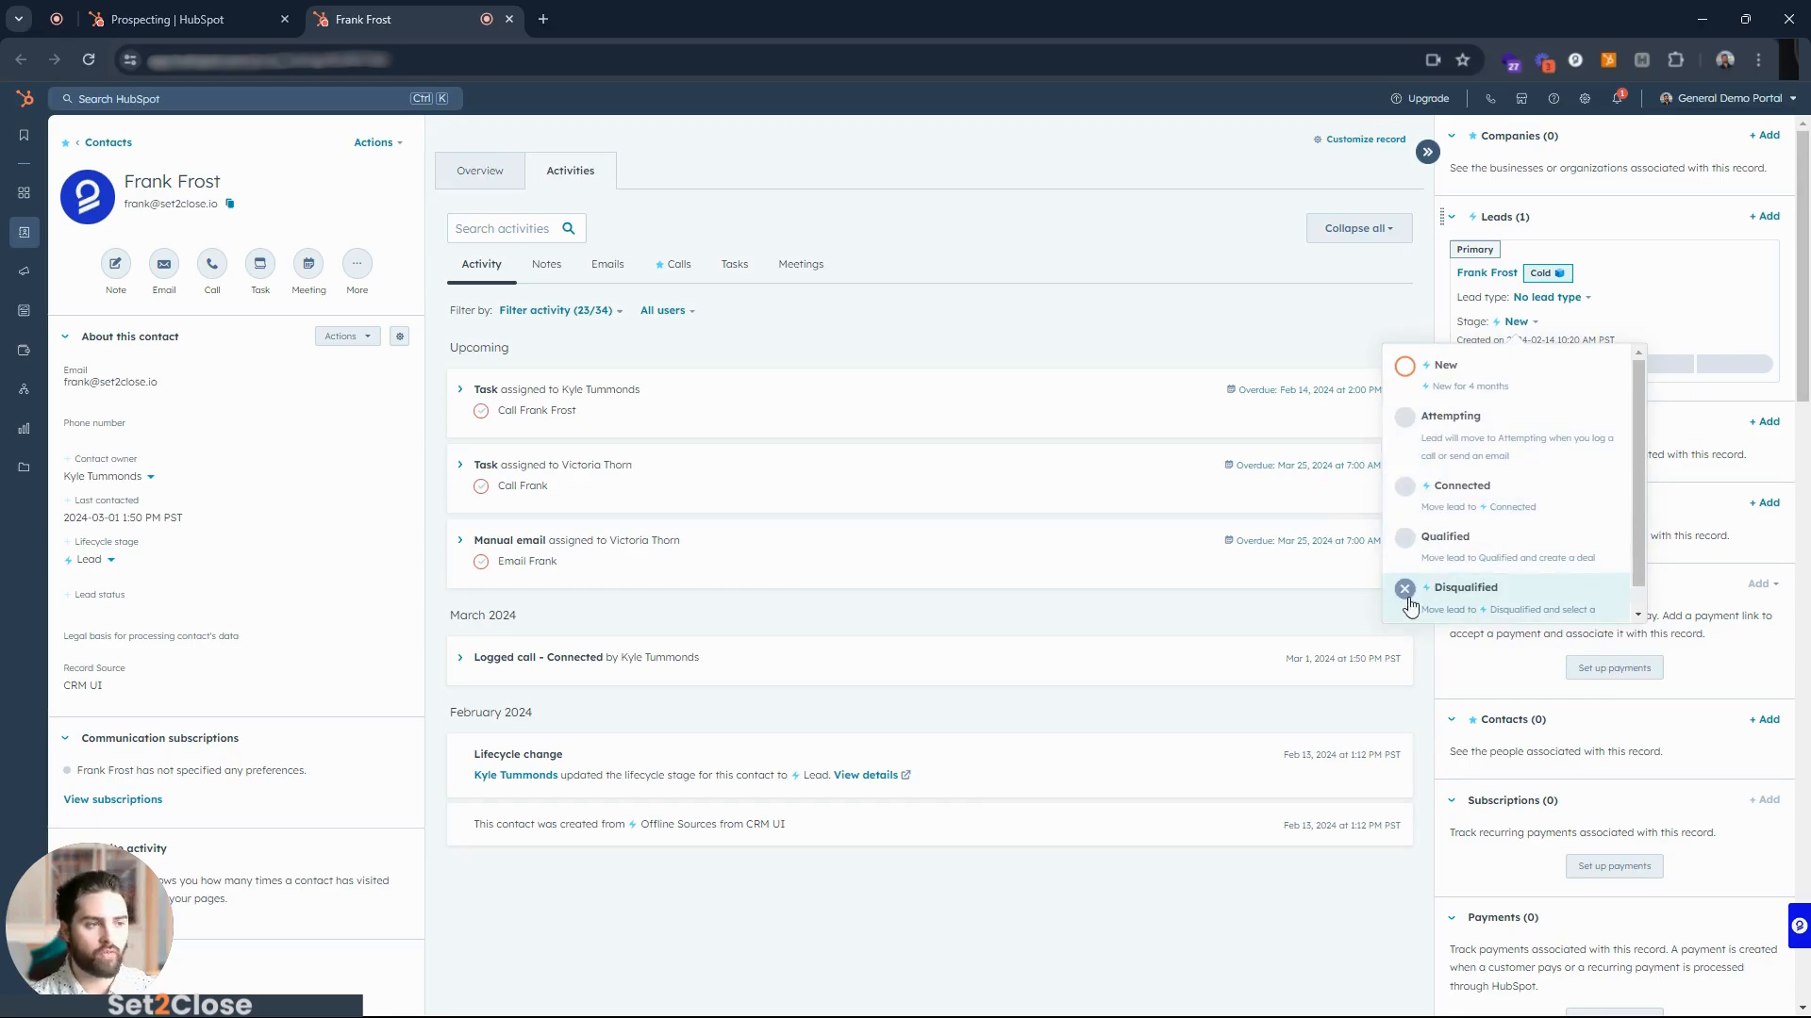
# Return to the Prospecting leads list, close the lead preview and examine the table columns through to Lead Owner.
pyautogui.click(170, 18)
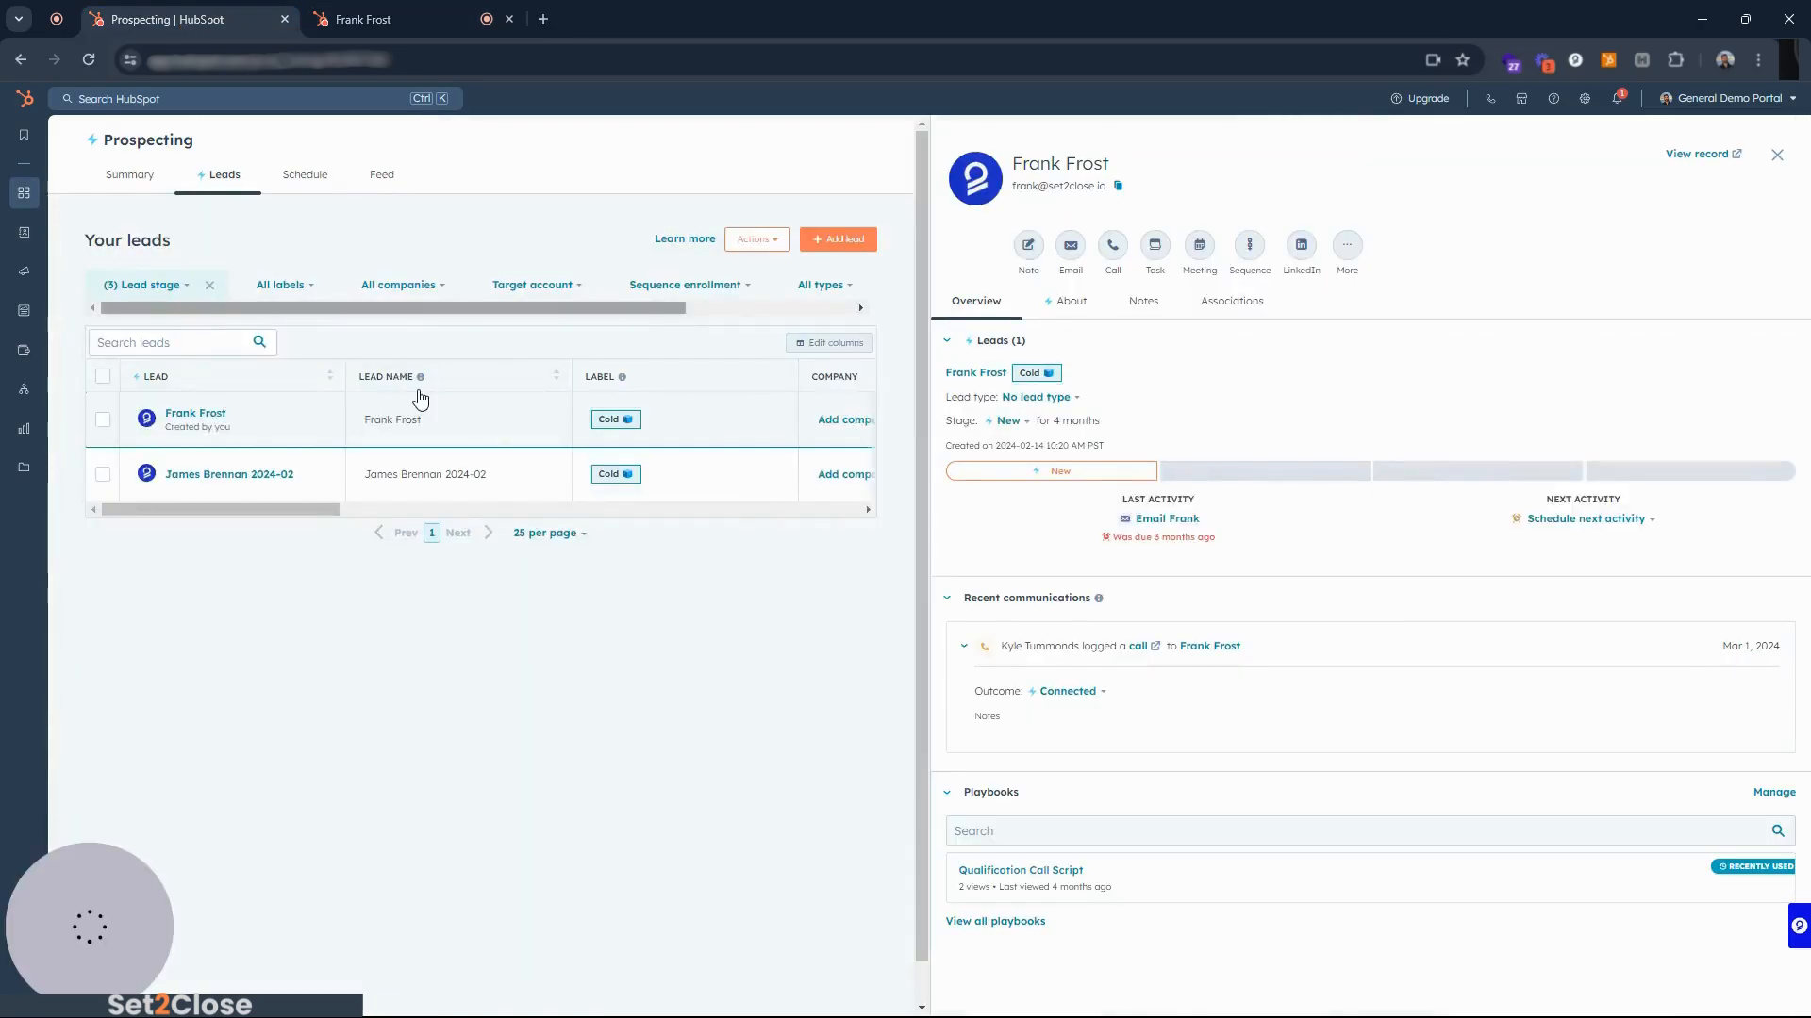
pyautogui.click(1777, 157)
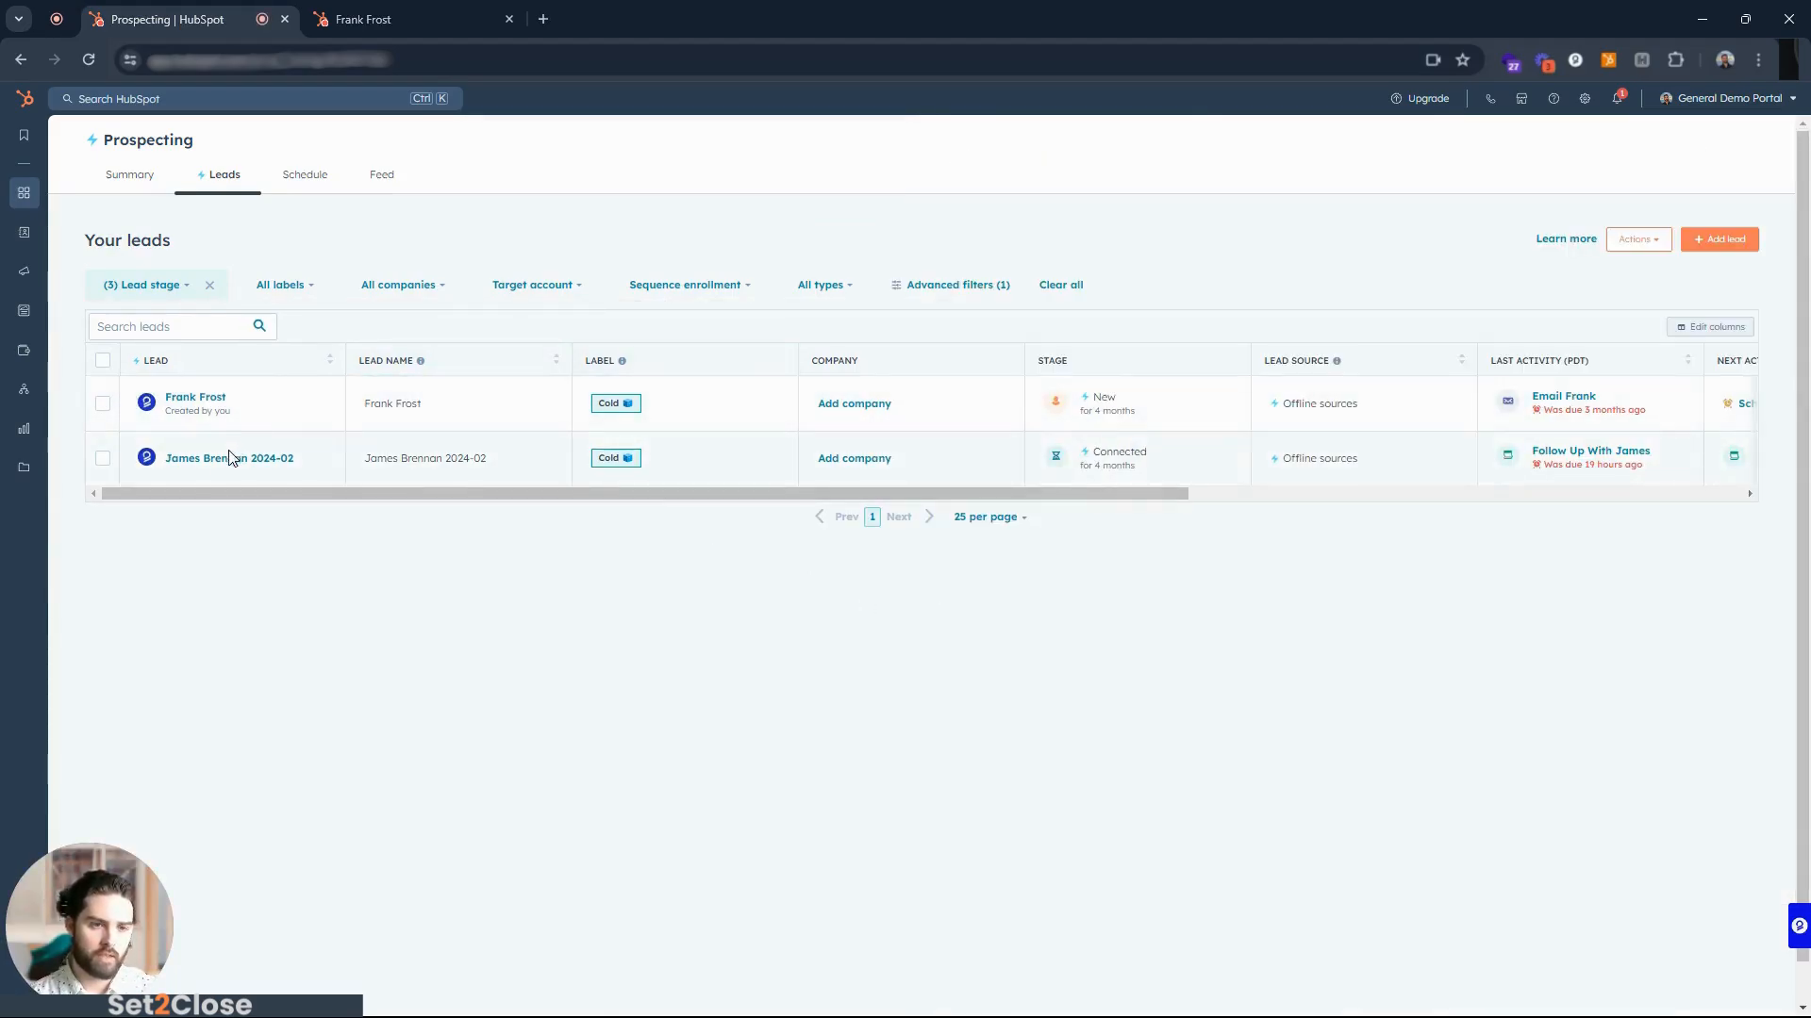
pyautogui.moveTo(748, 494); pyautogui.dragTo(999, 477)
pyautogui.hscroll(3, 999, 478)
pyautogui.hscroll(-5, 906, 471)
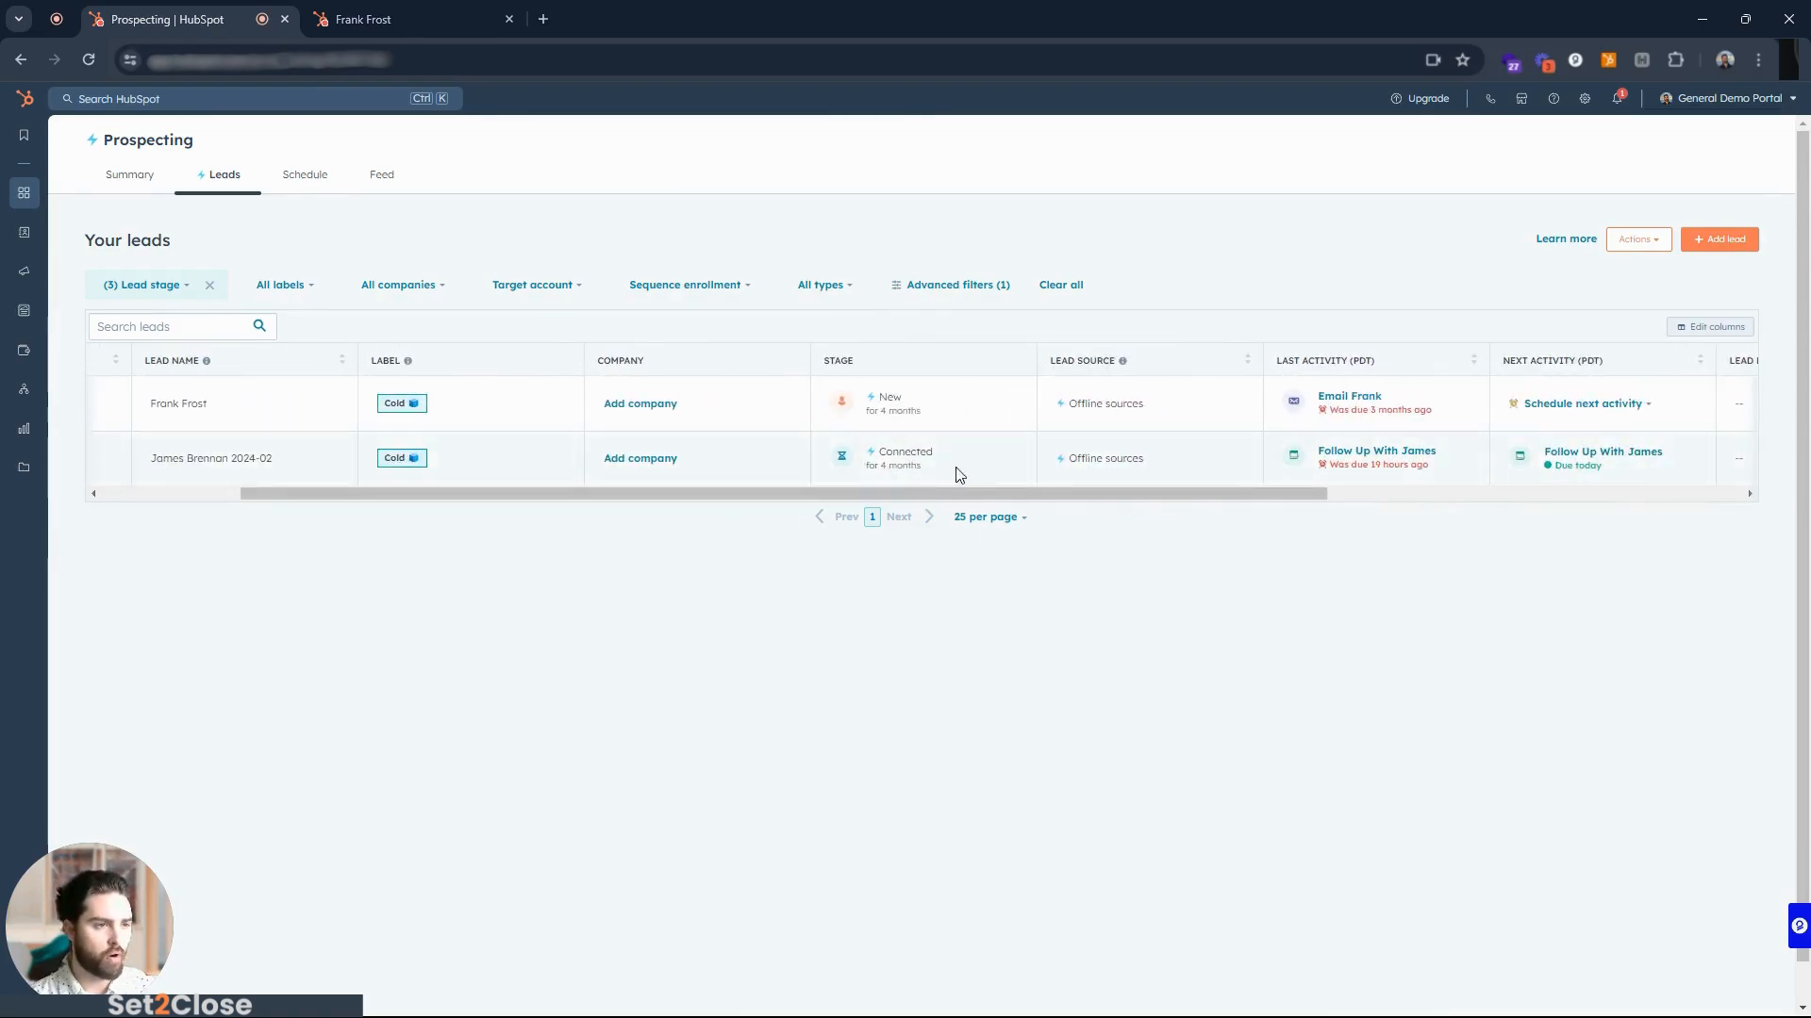
pyautogui.moveTo(1115, 495); pyautogui.dragTo(1322, 497)
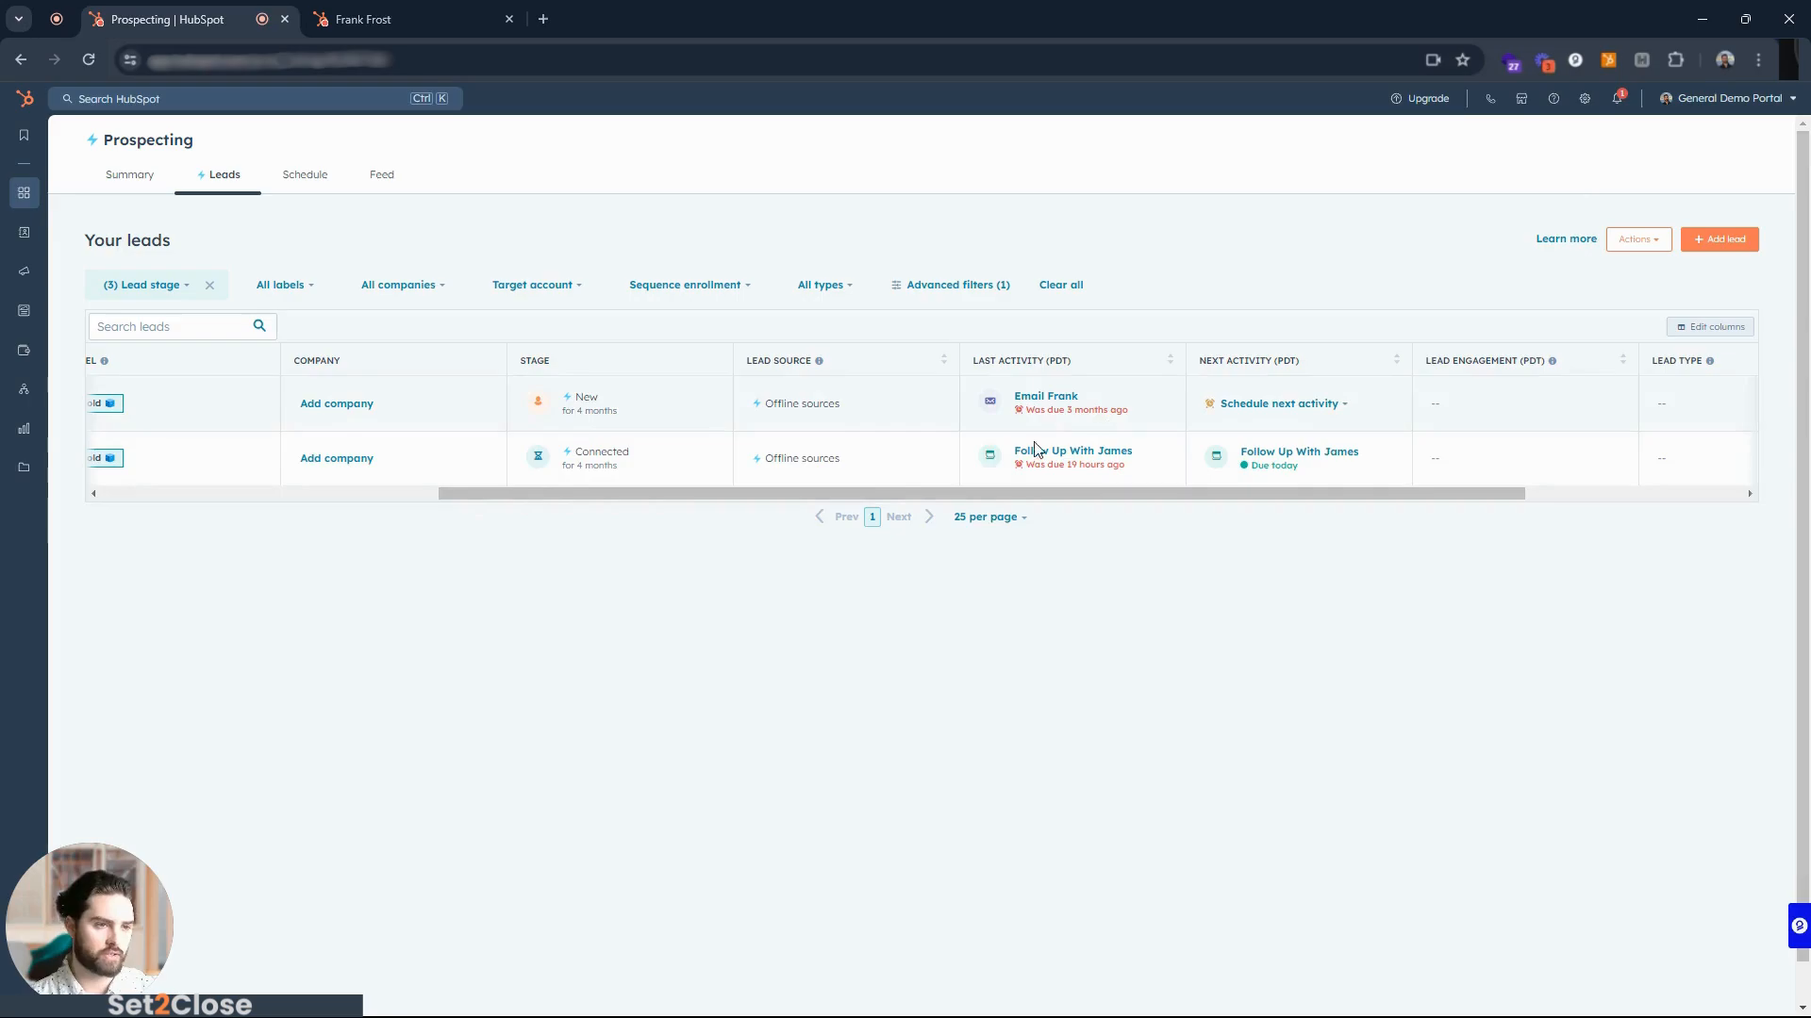
pyautogui.moveTo(975, 491); pyautogui.dragTo(1172, 506)
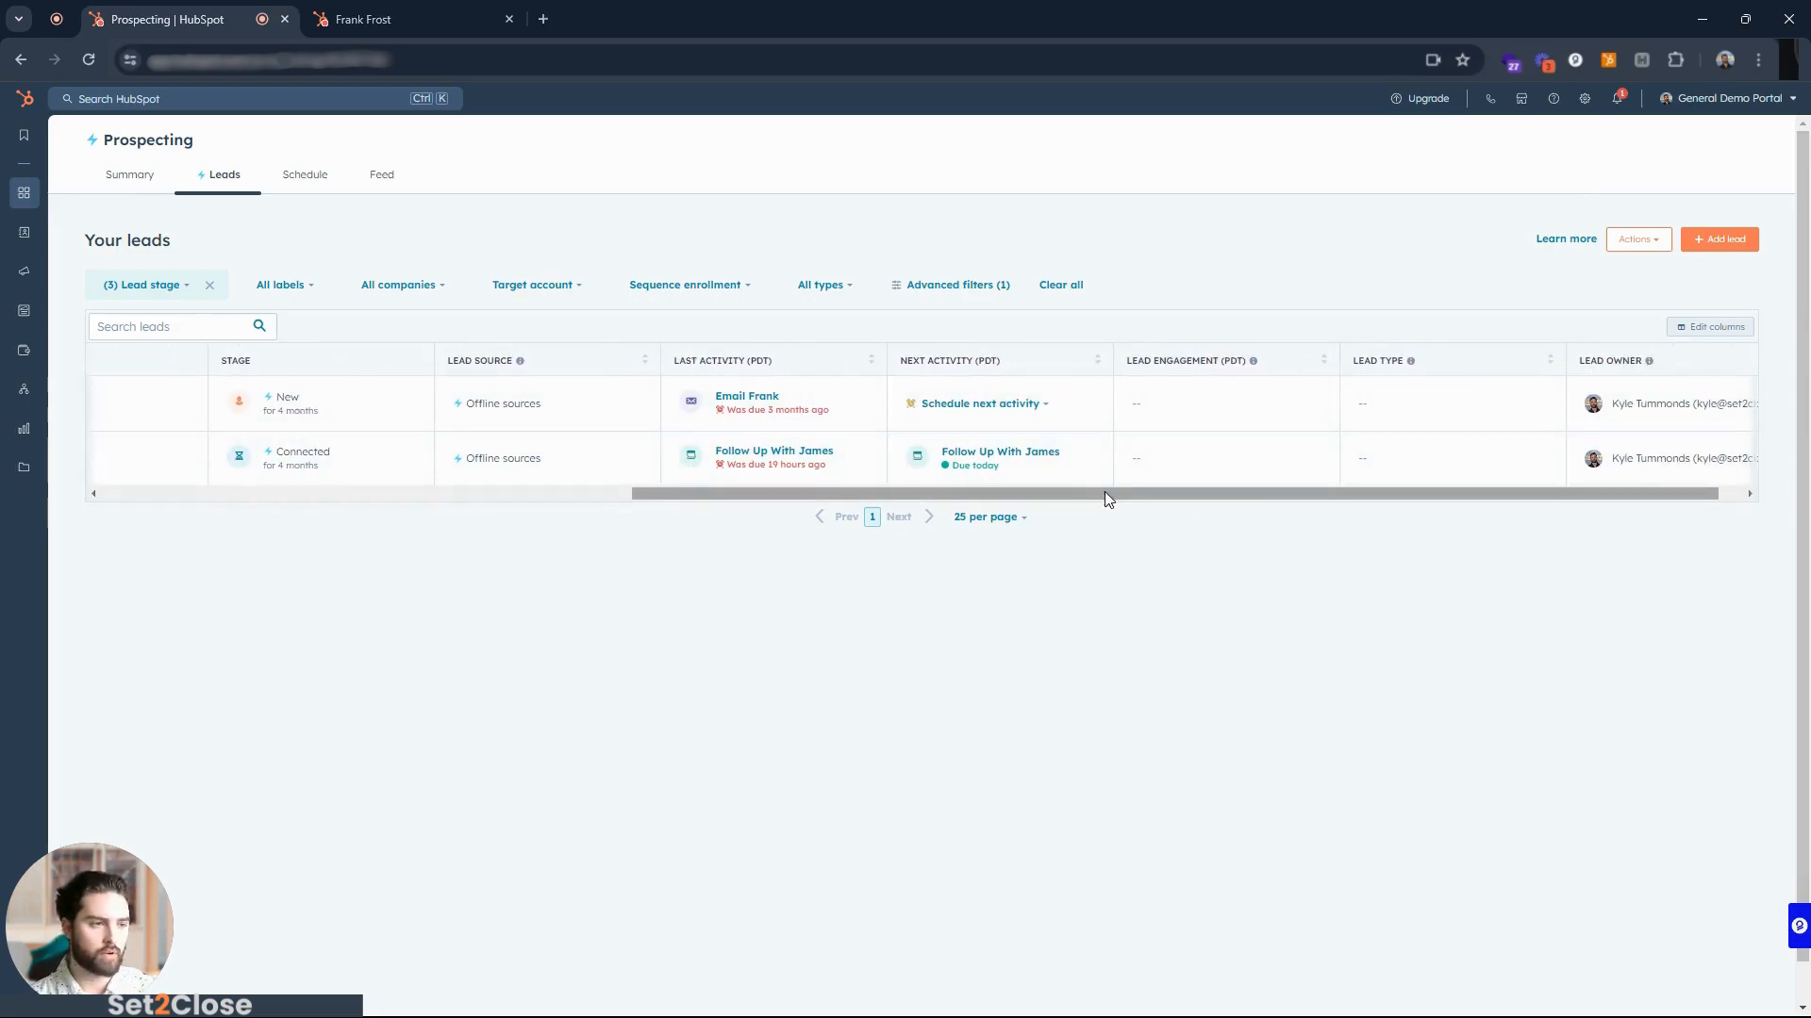
pyautogui.moveTo(1109, 494); pyautogui.dragTo(1137, 499)
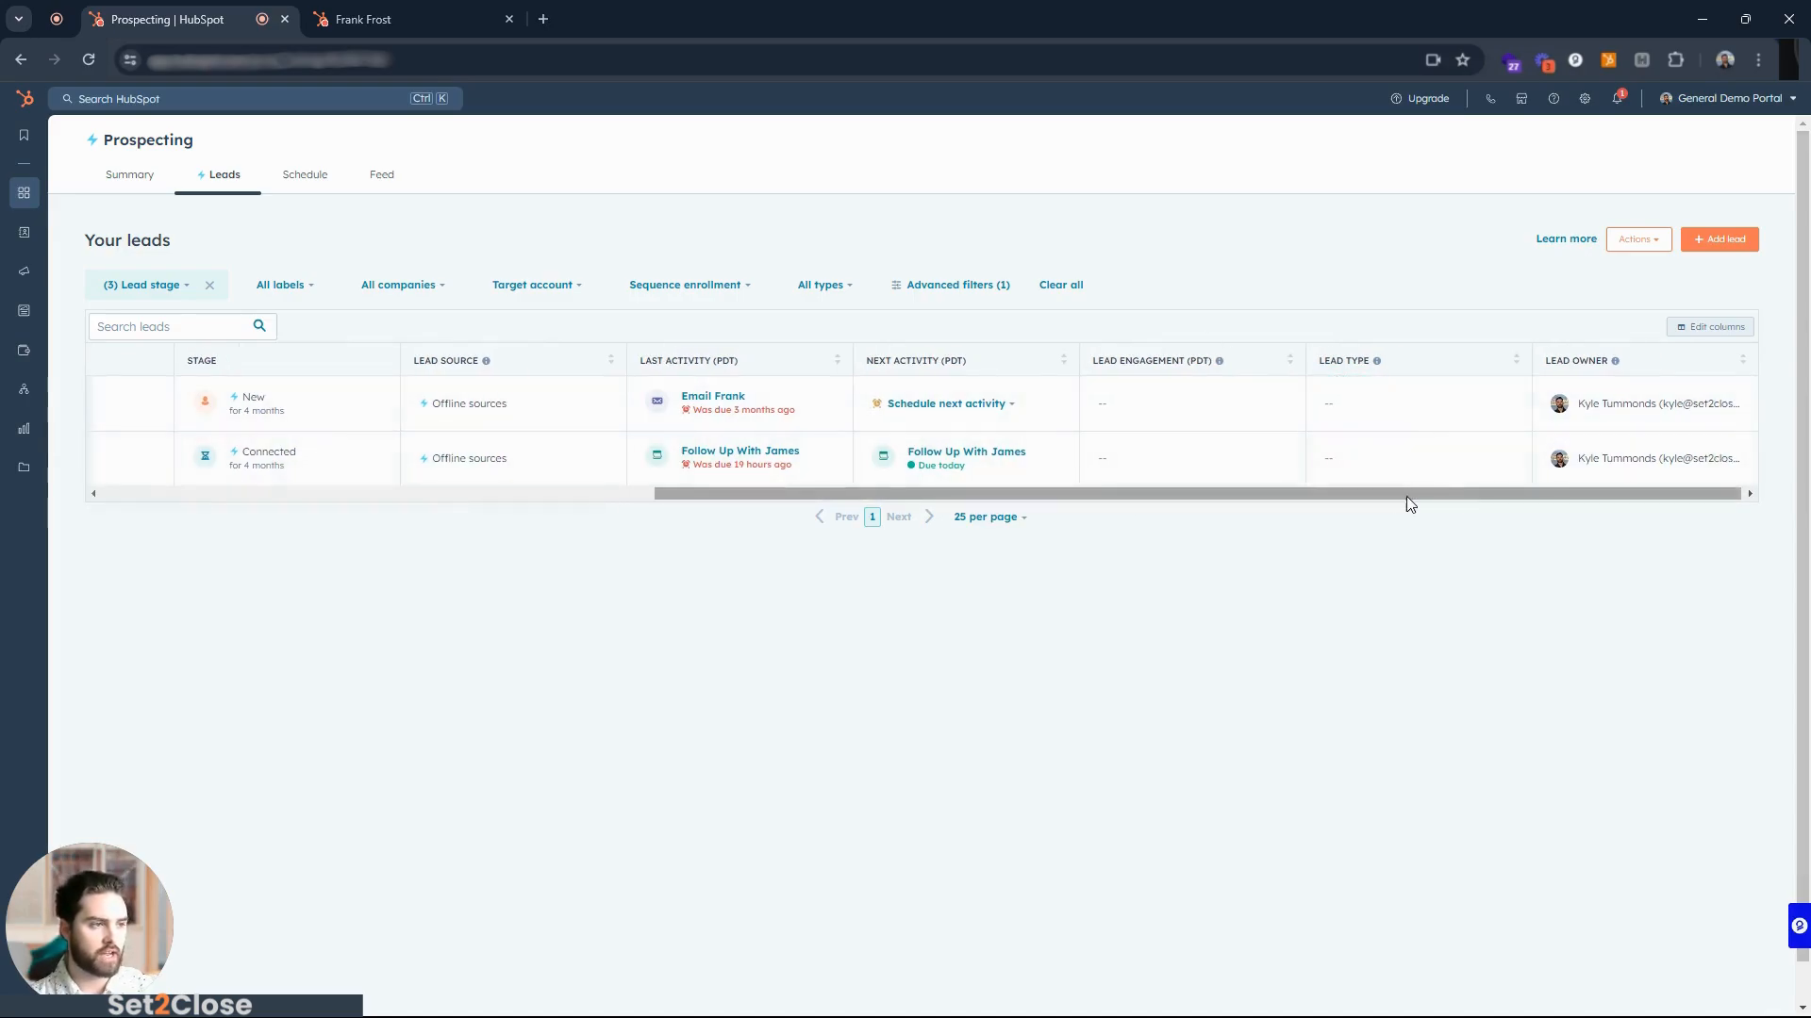
pyautogui.moveTo(1398, 498); pyautogui.dragTo(1477, 498)
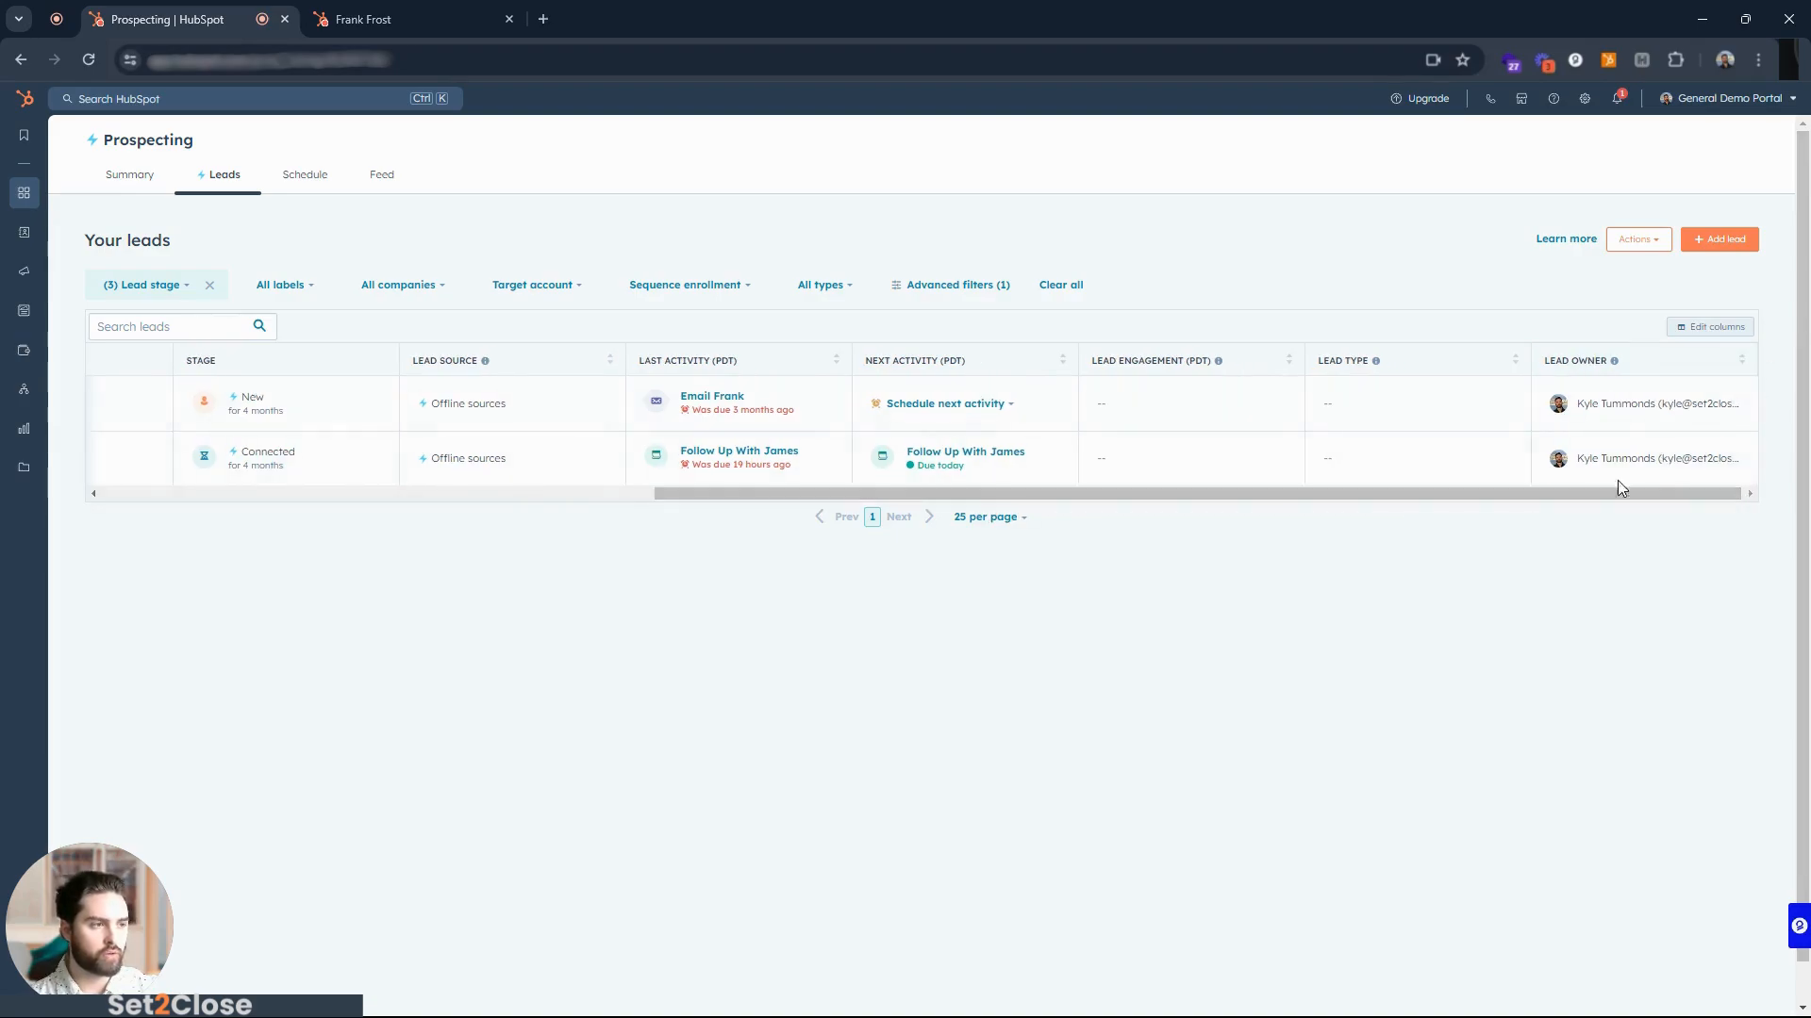
# Review the leads table's column options and its advanced filters, leaving both without making changes.
pyautogui.click(1700, 328)
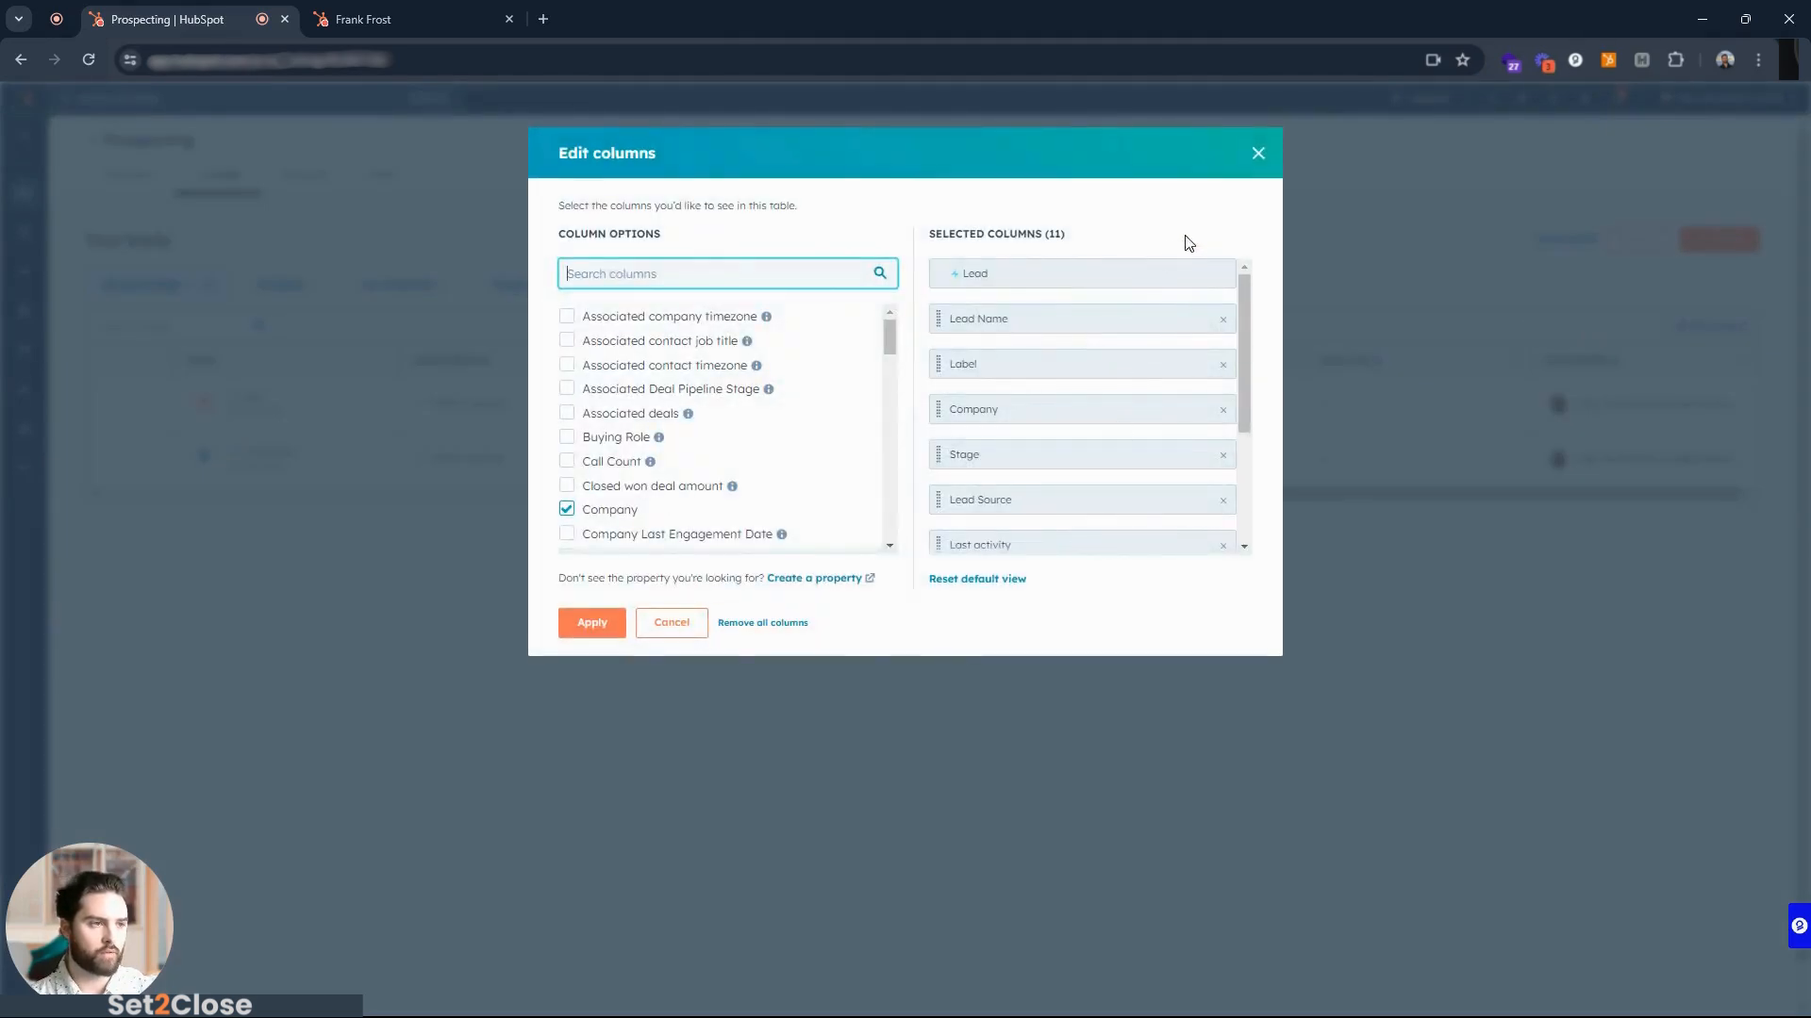
pyautogui.click(1255, 156)
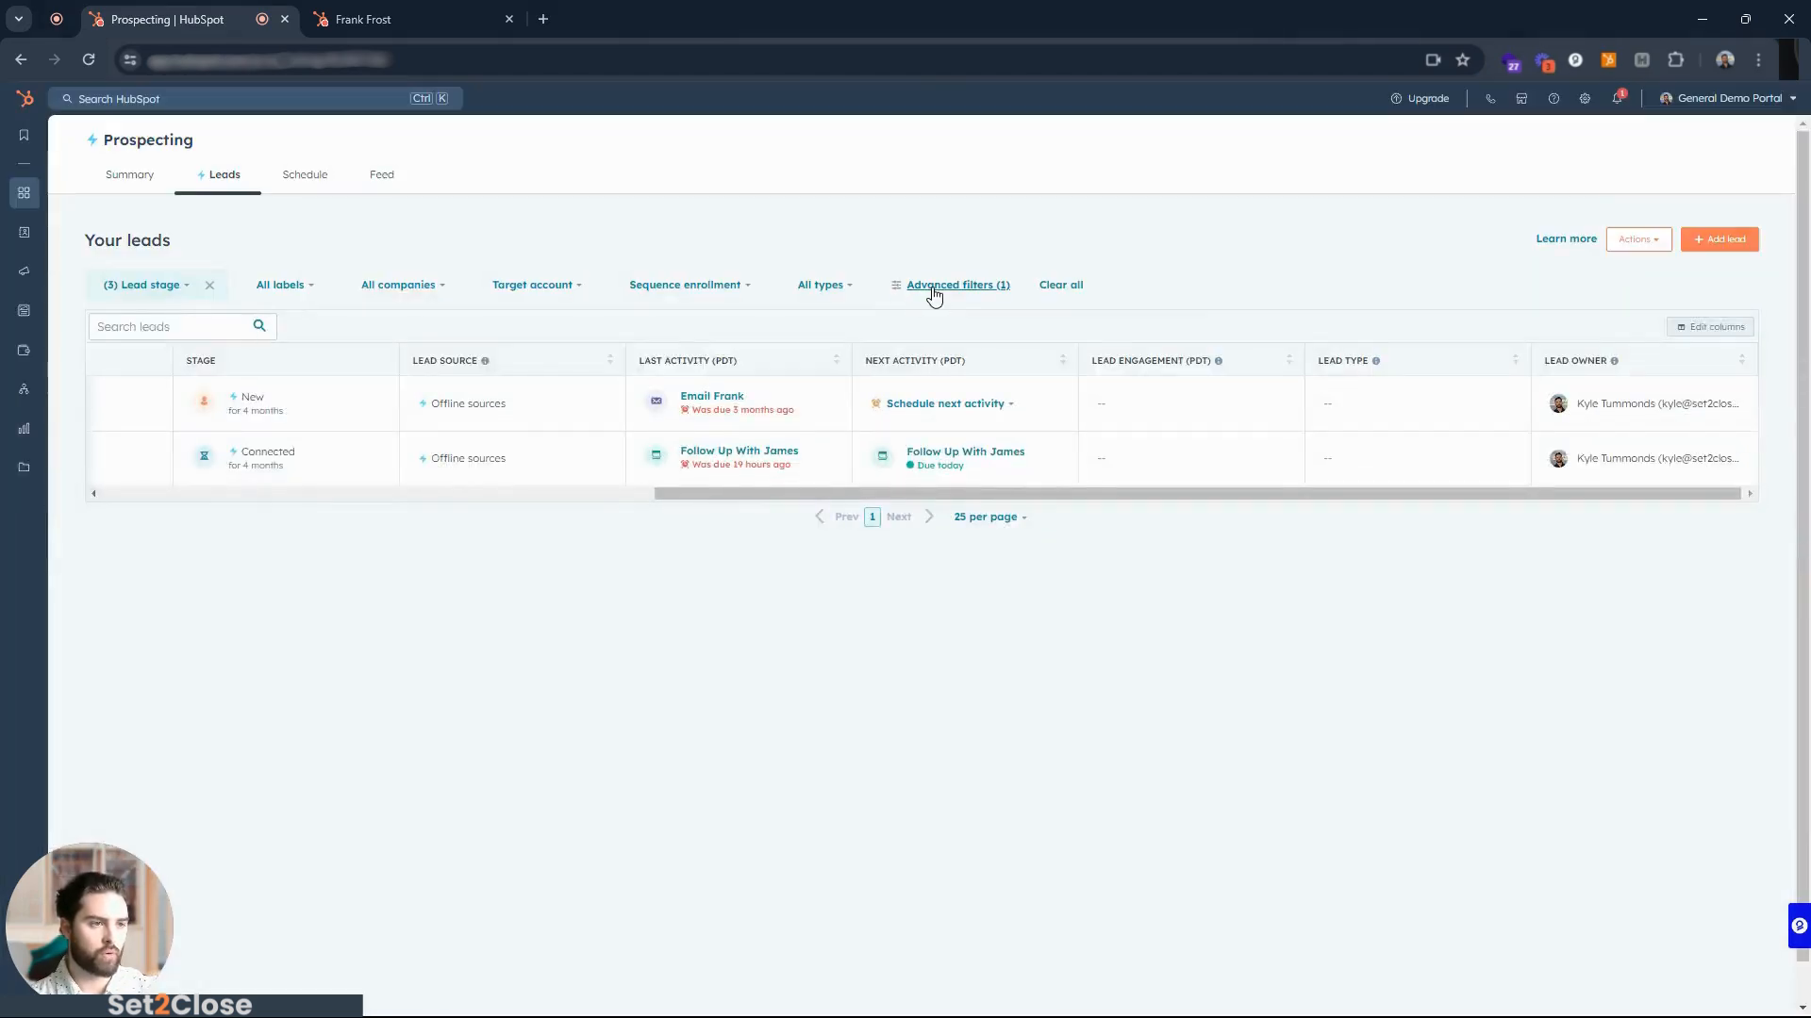
pyautogui.click(948, 284)
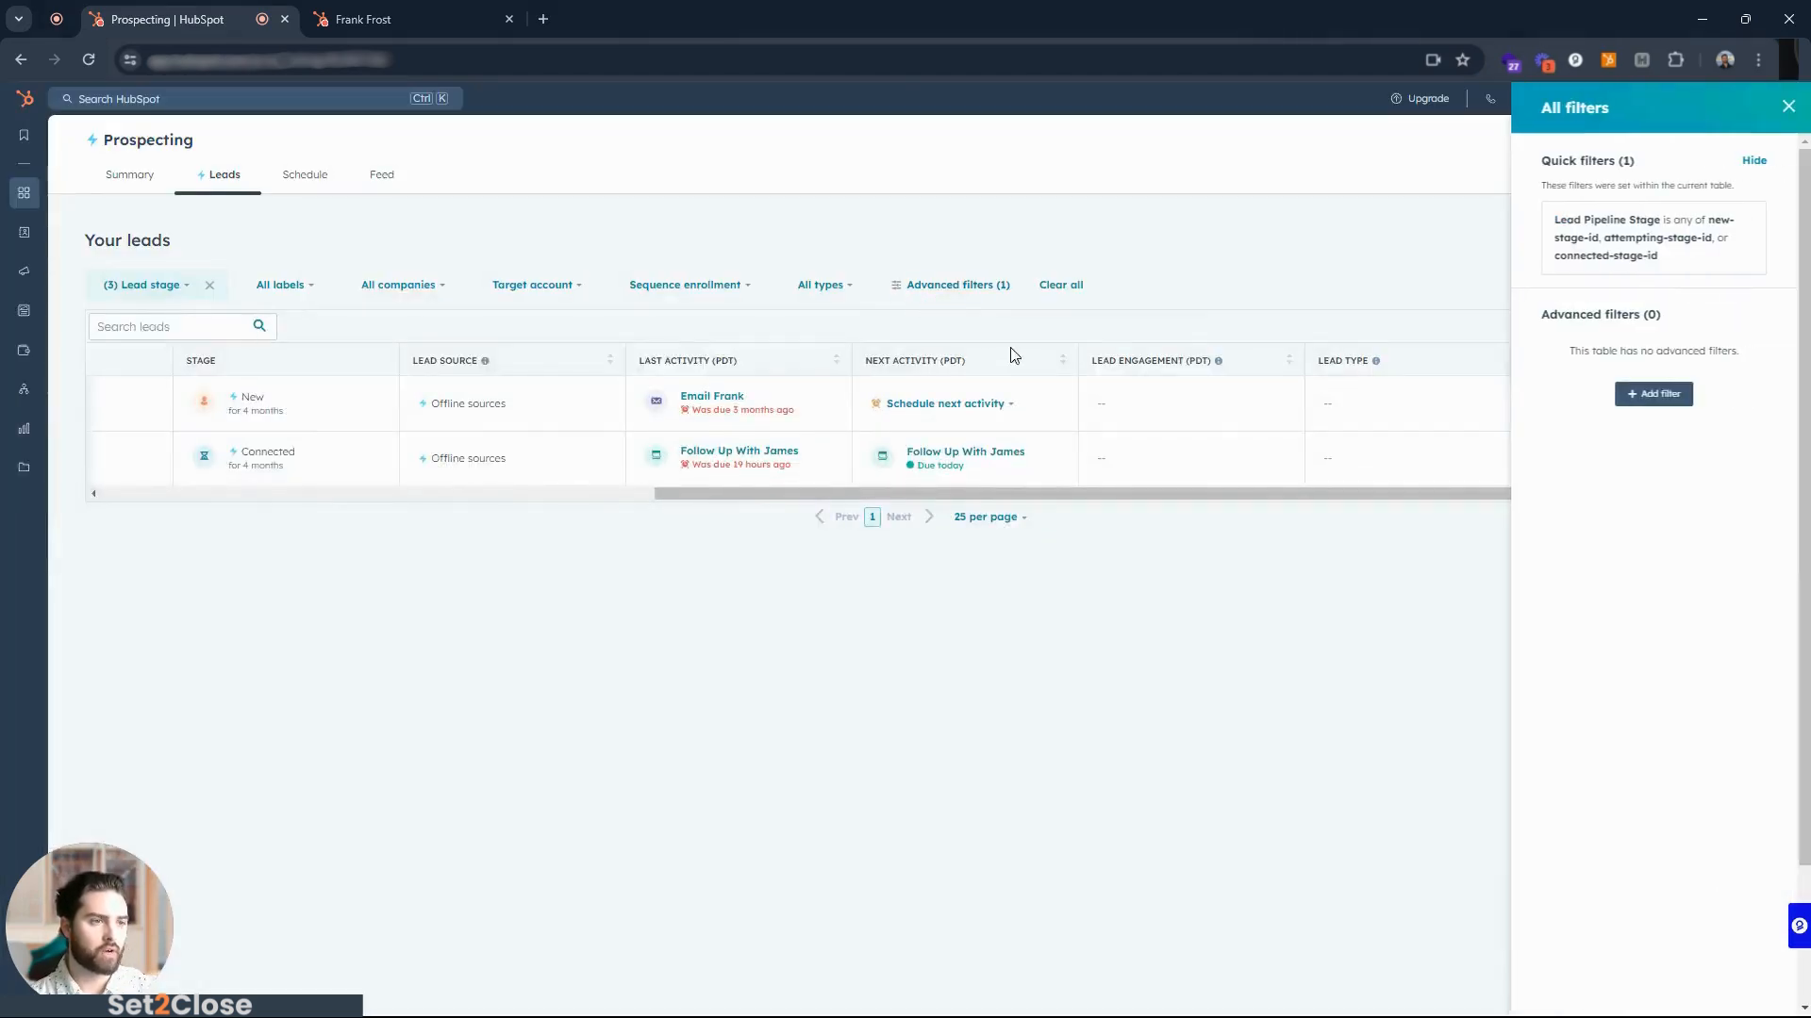
pyautogui.click(1786, 107)
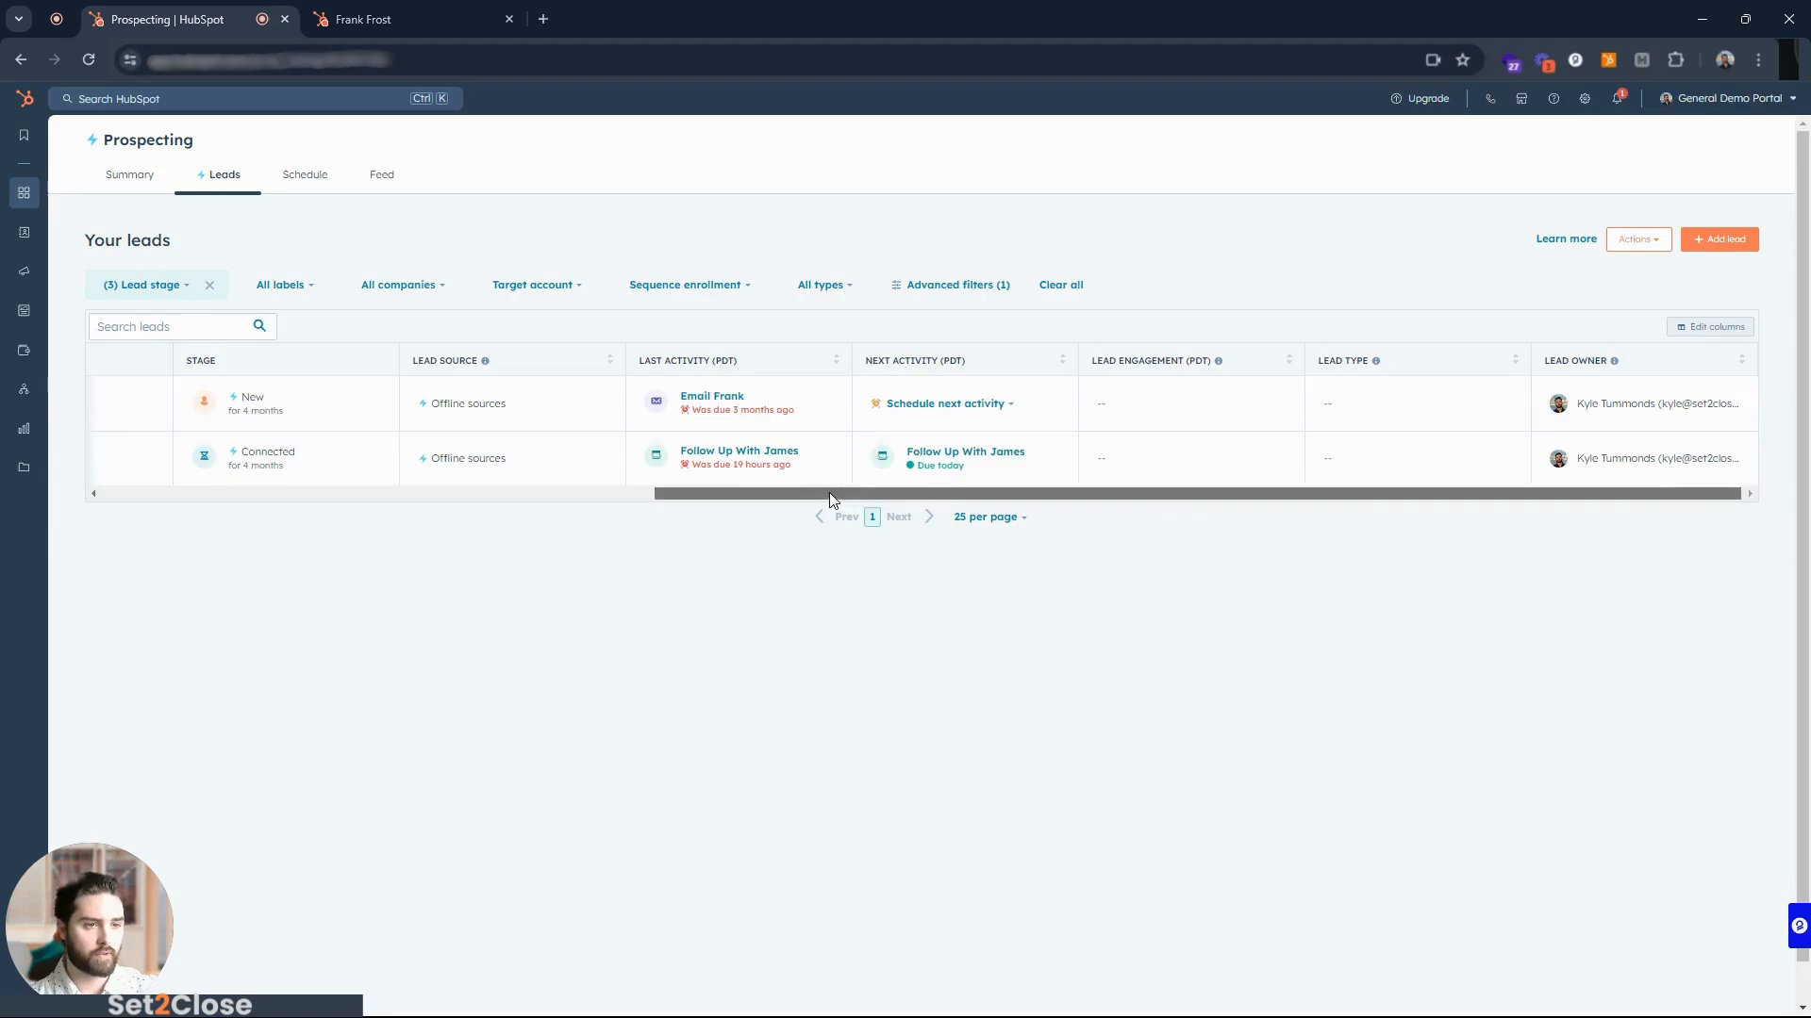
# Review which open and closed stages the Lead stage filter of the leads table includes.
pyautogui.moveTo(834, 493); pyautogui.dragTo(218, 429)
pyautogui.click(172, 288)
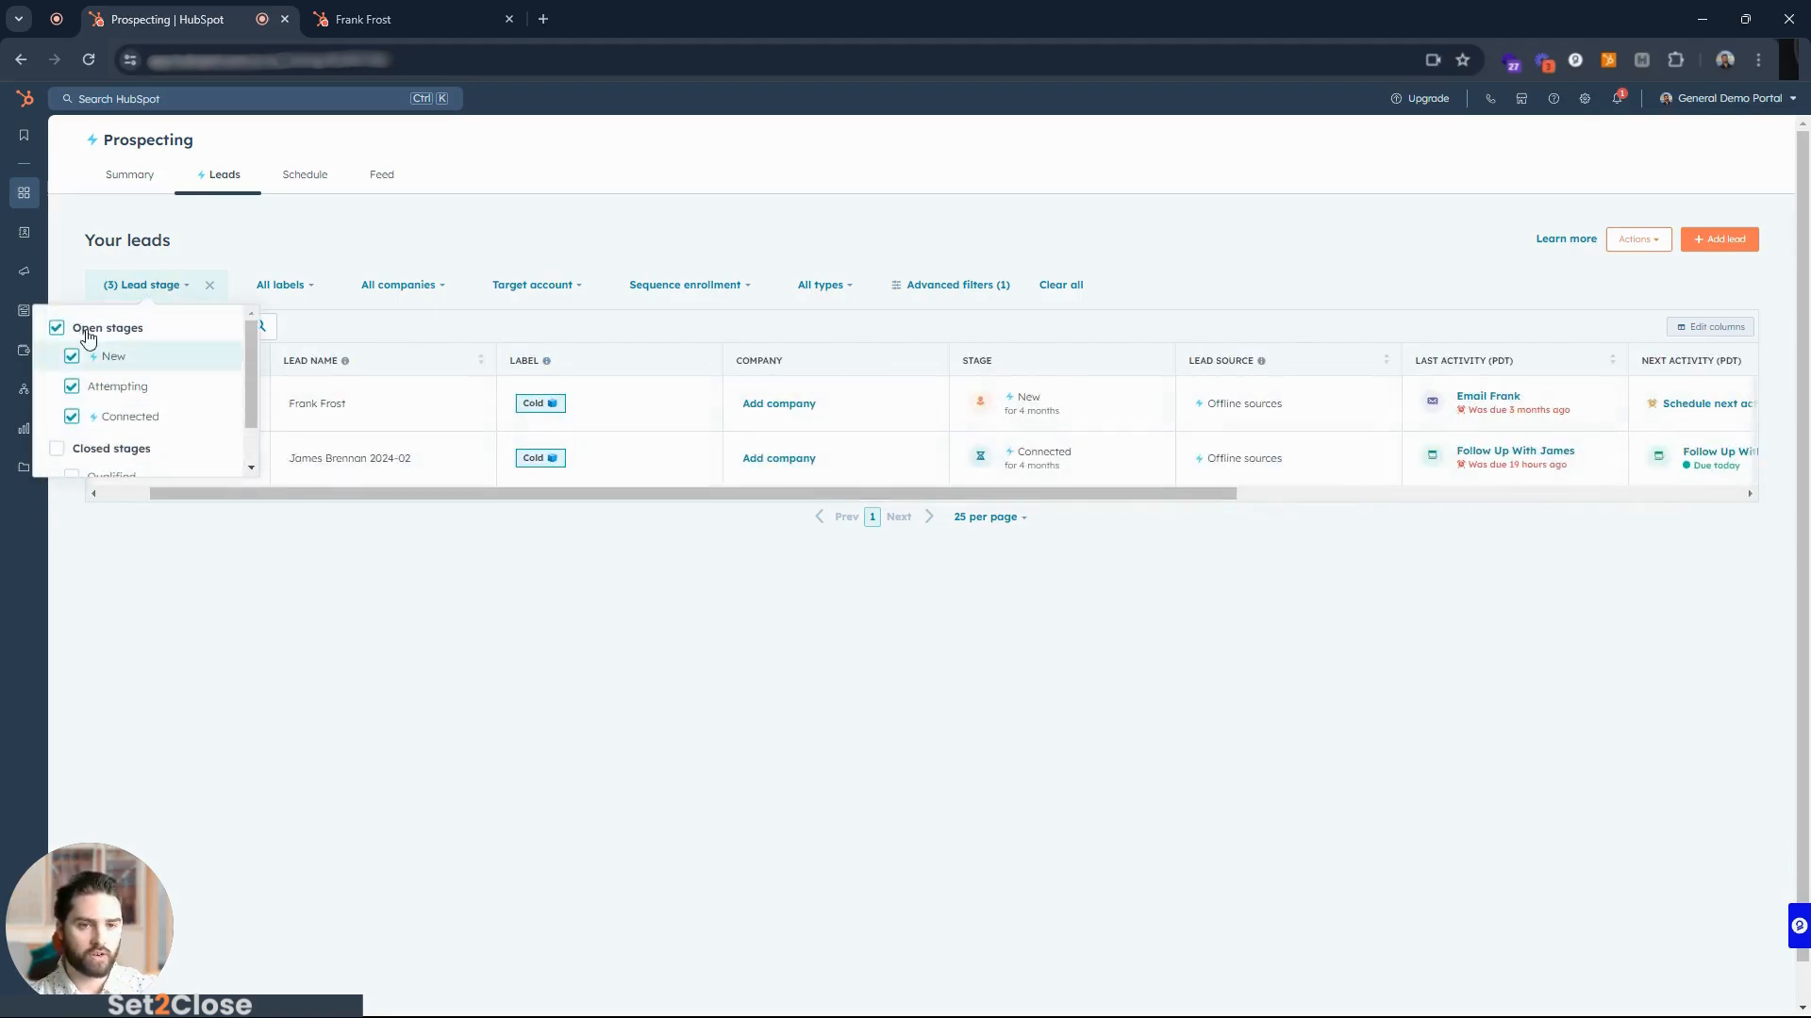
pyautogui.click(620, 520)
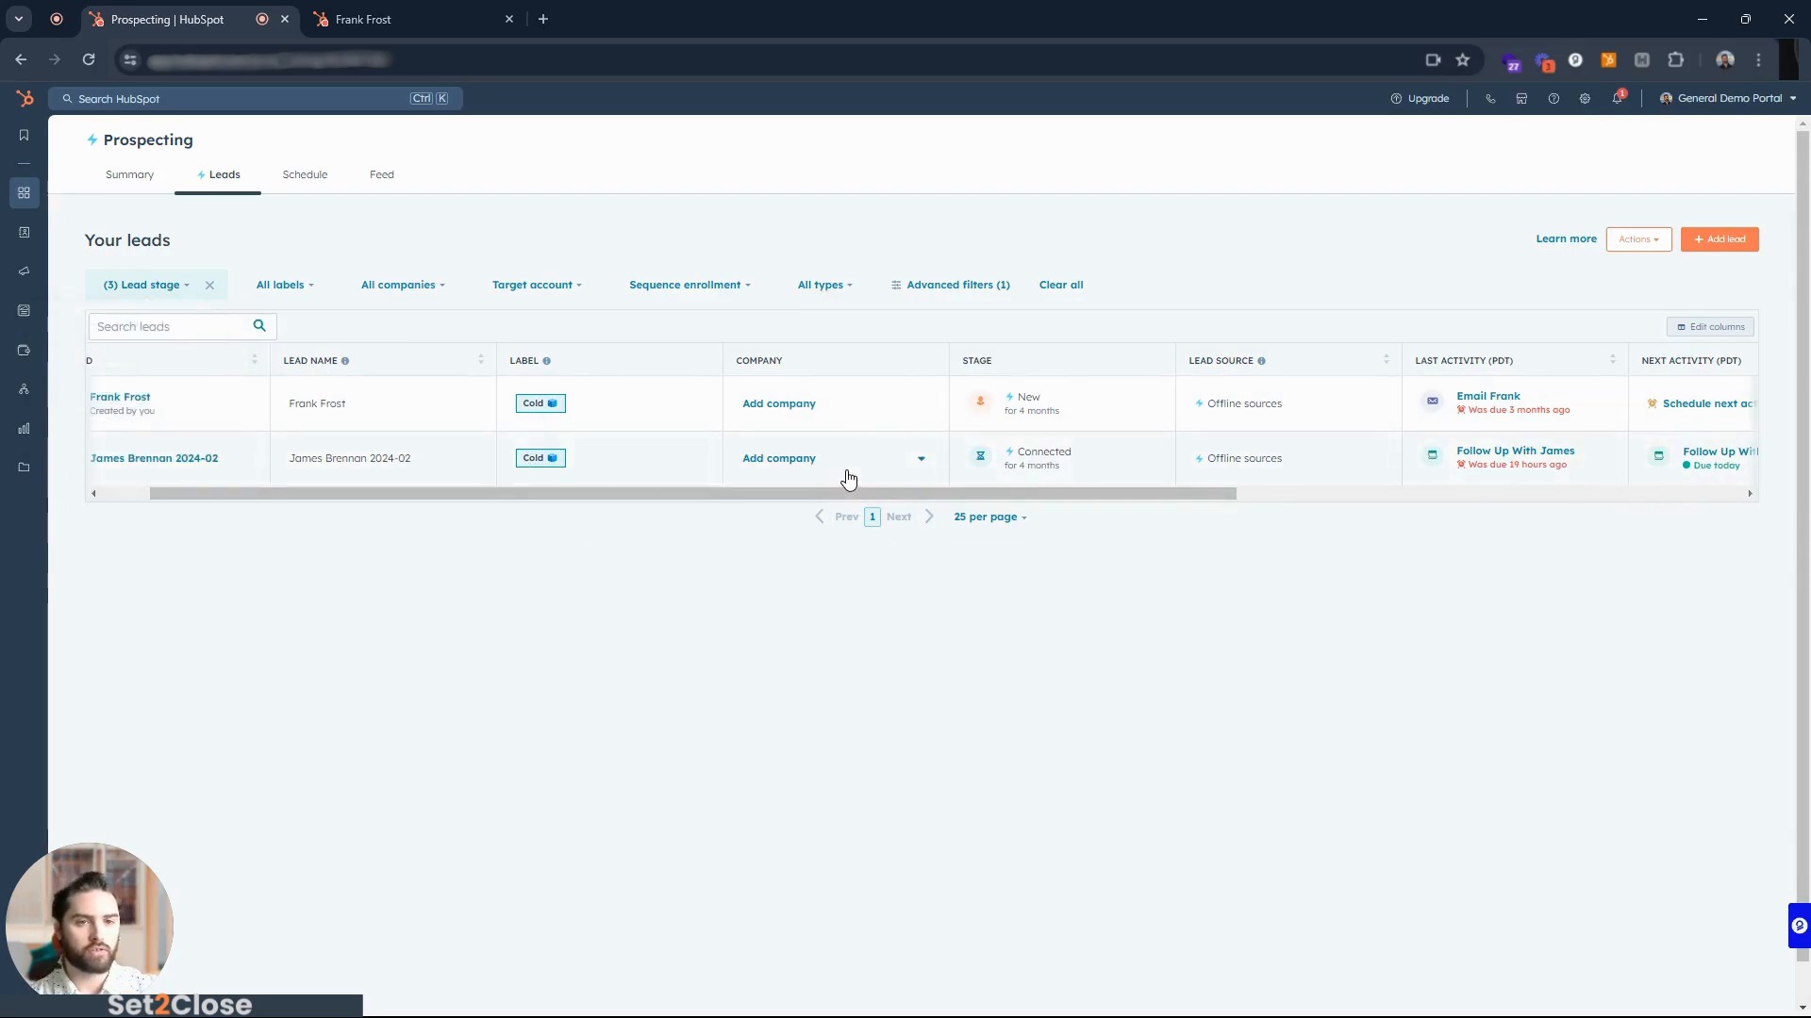
# Choose Qualified as the stage for the New lead in the table to start creating its deal.
pyautogui.moveTo(788, 494); pyautogui.dragTo(724, 494)
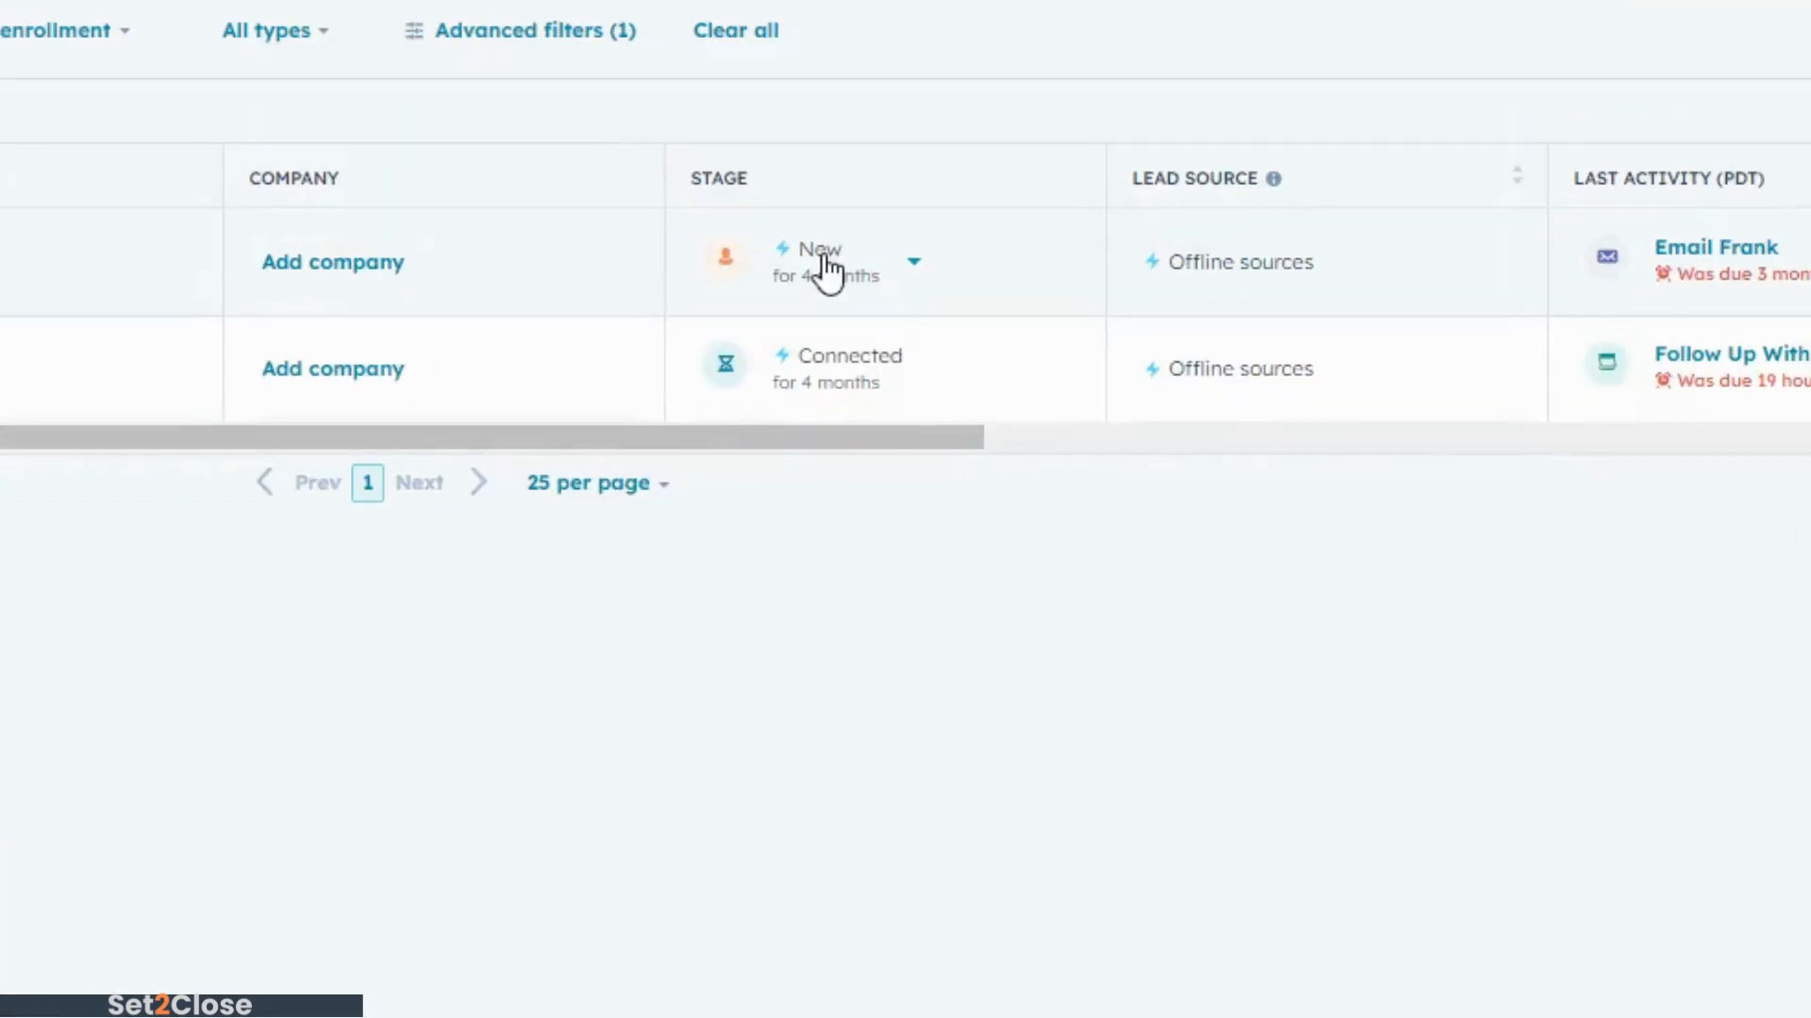
pyautogui.click(826, 274)
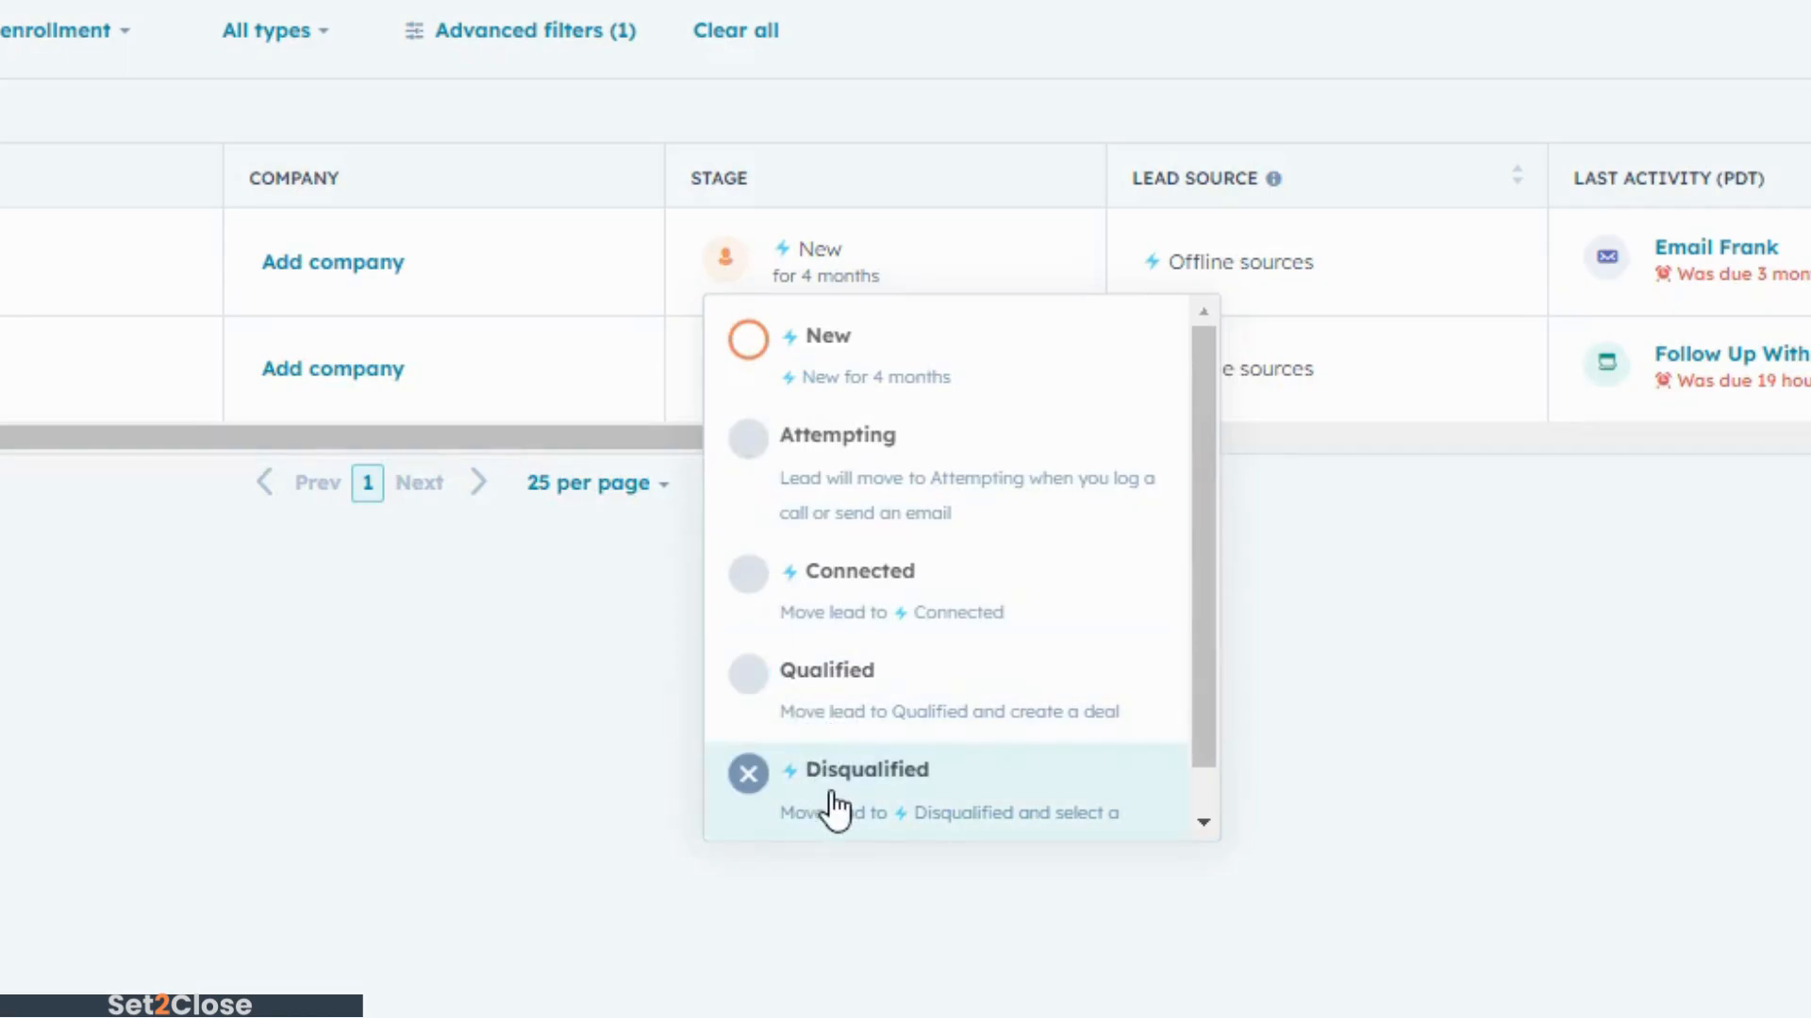
pyautogui.click(891, 722)
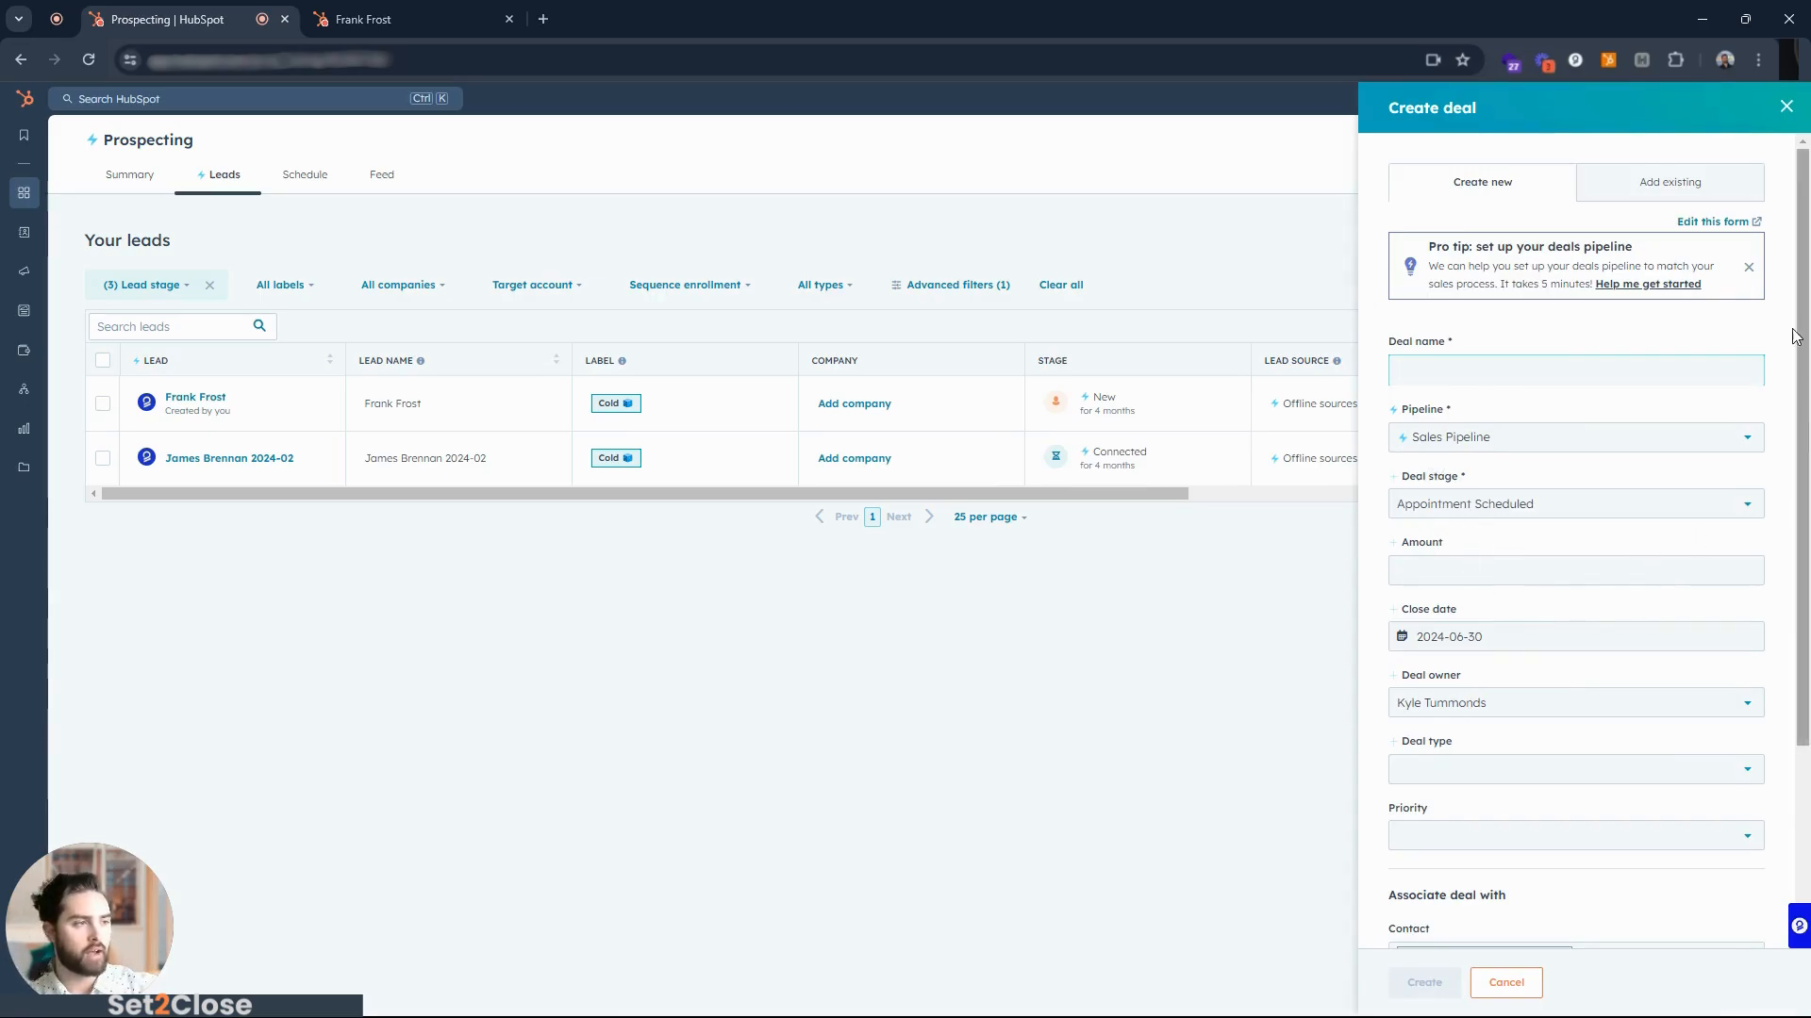
# Inspect the deal creation form's editor and the conditional logic for its Pipeline property, and return to the Prospecting leads page.
pyautogui.click(1707, 222)
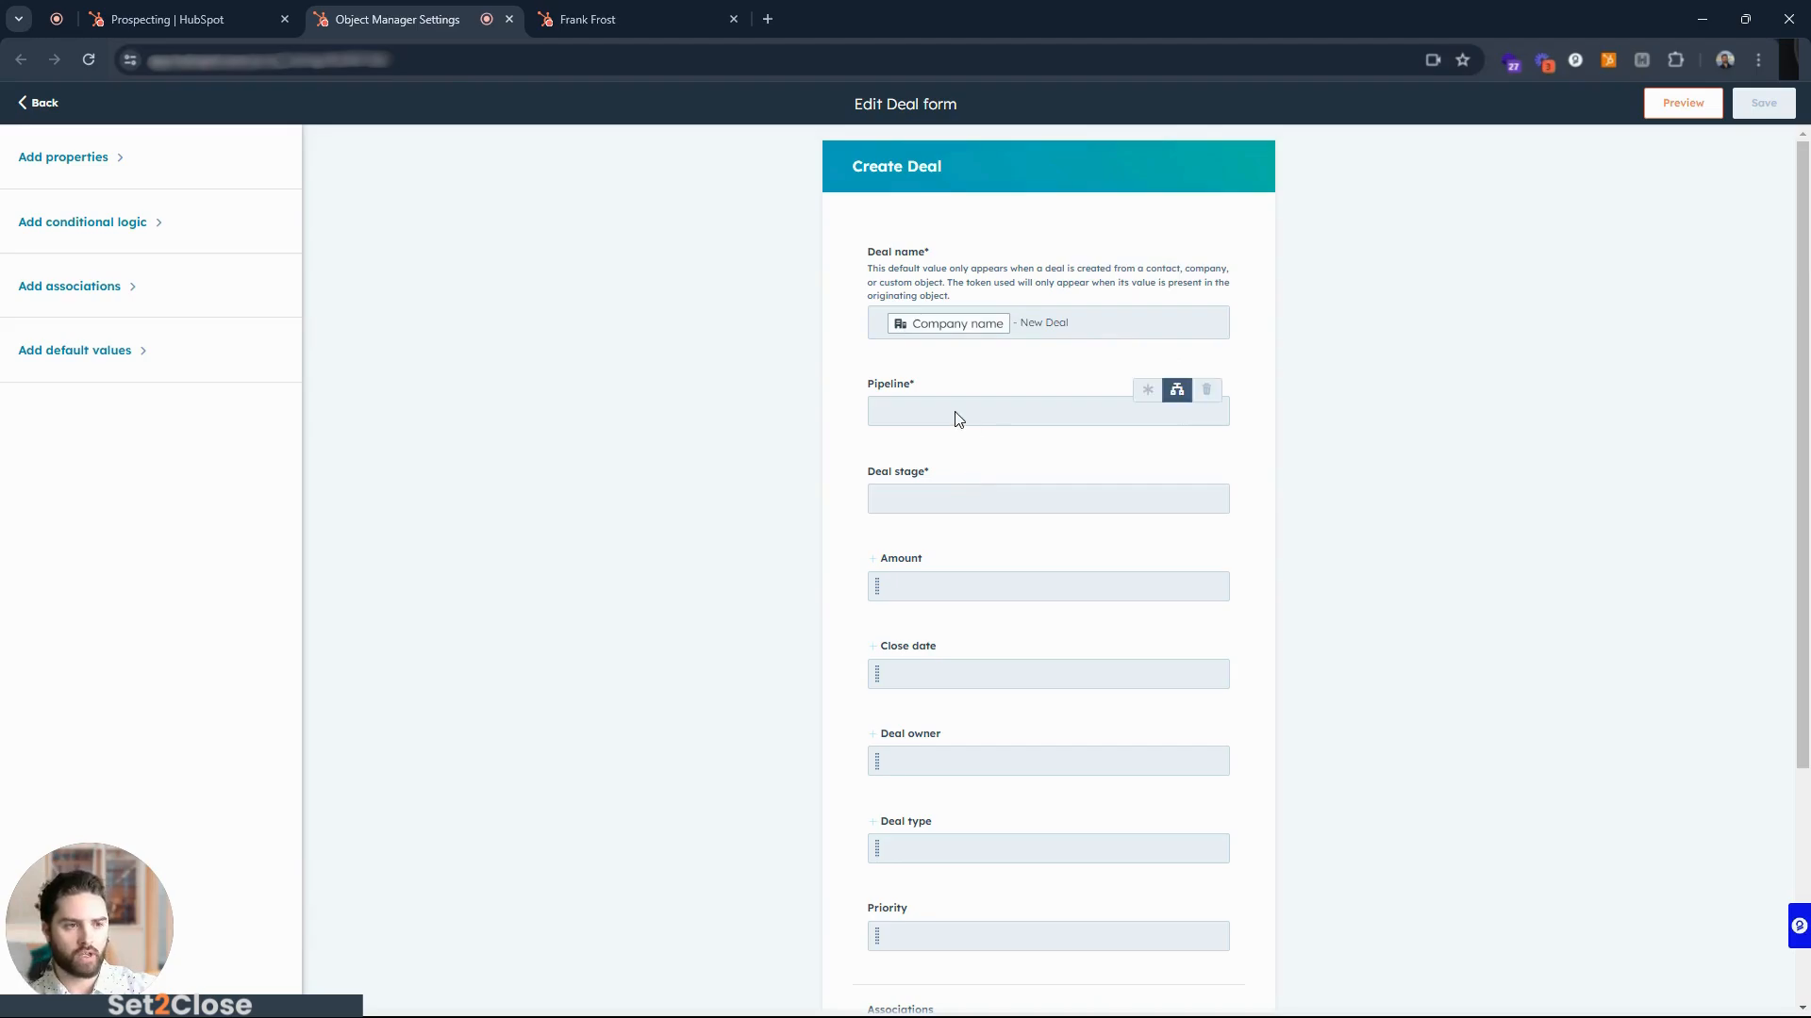
pyautogui.click(1176, 389)
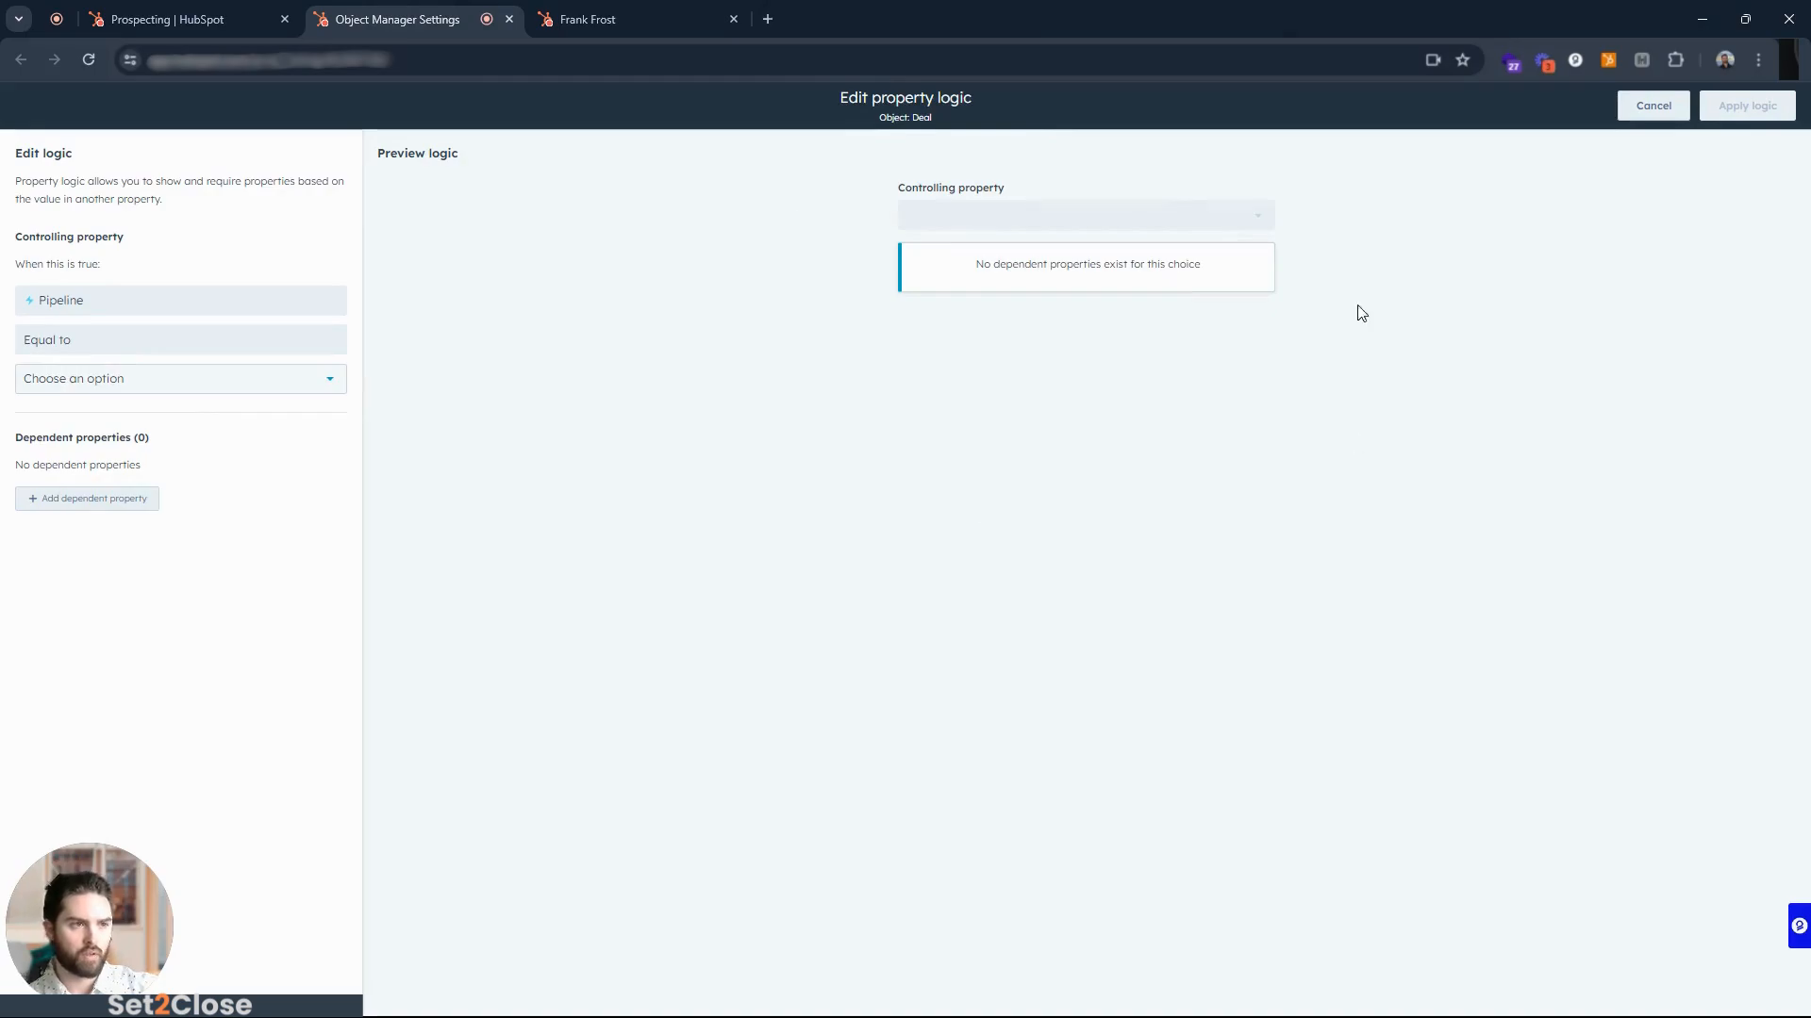
pyautogui.click(228, 28)
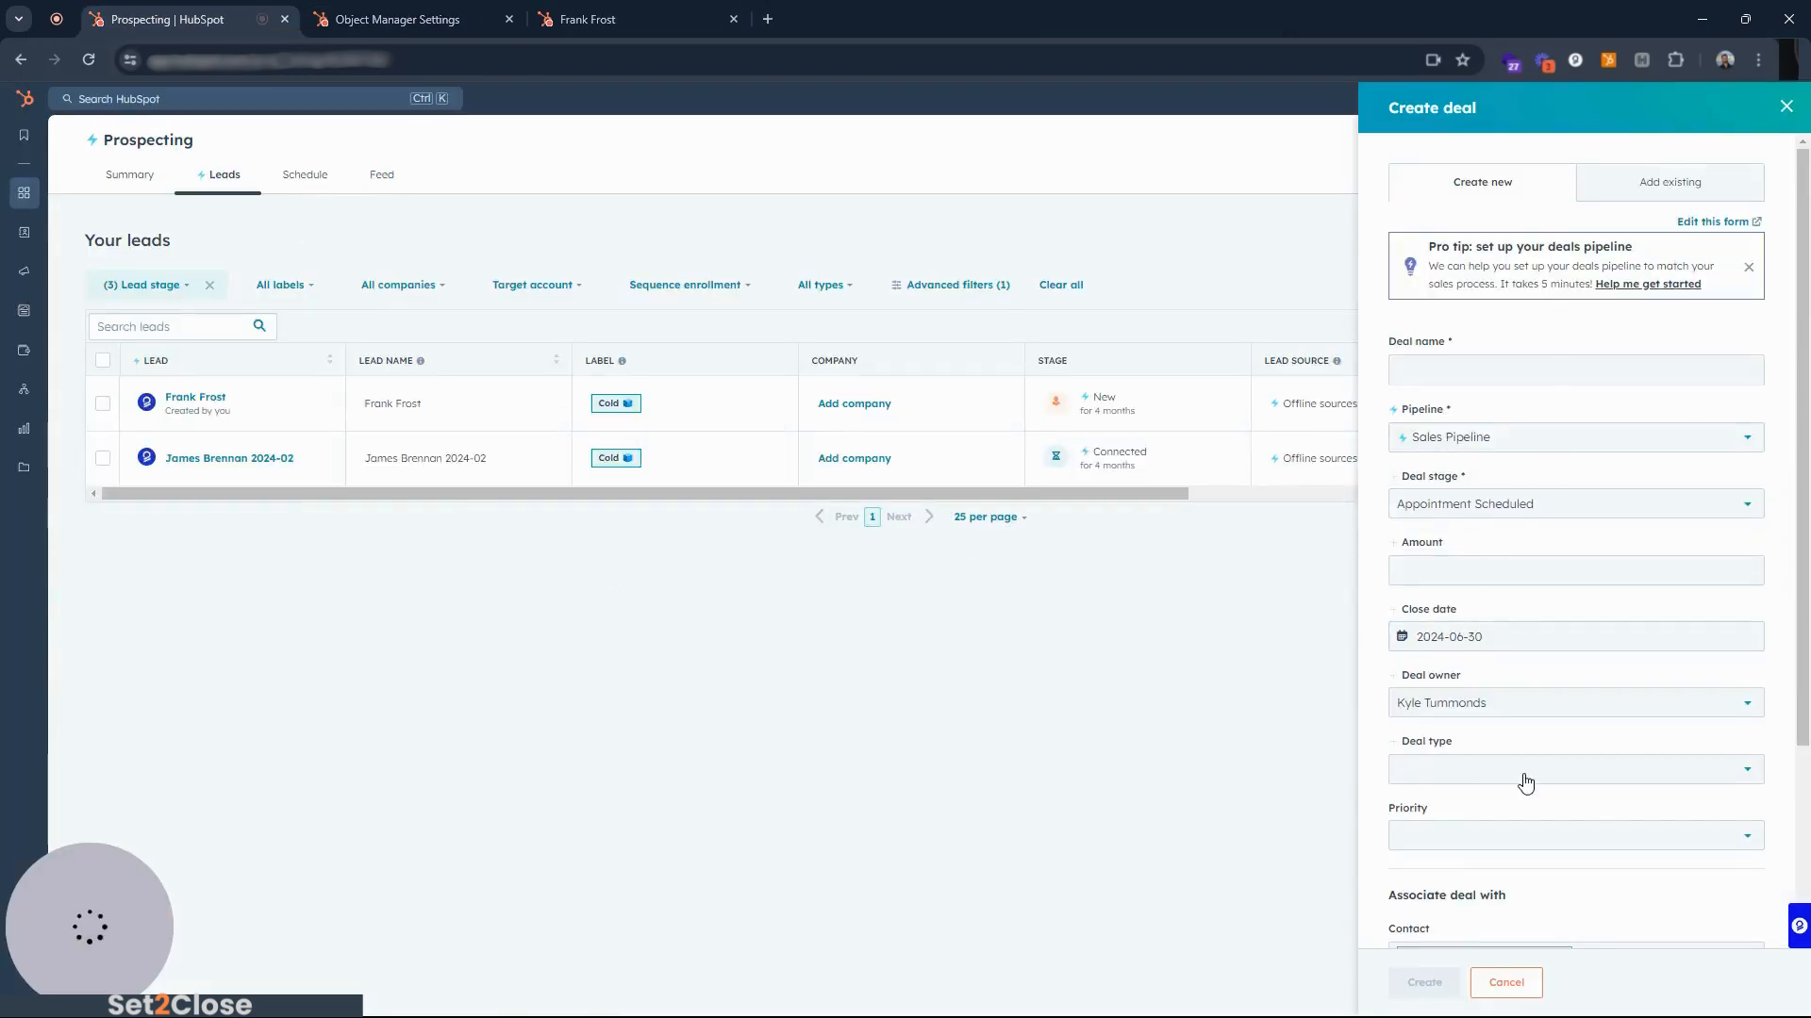
# Review the Create deal form's fields, including the contact and company associations and the line item option.
pyautogui.scroll(-1, 1688, 481)
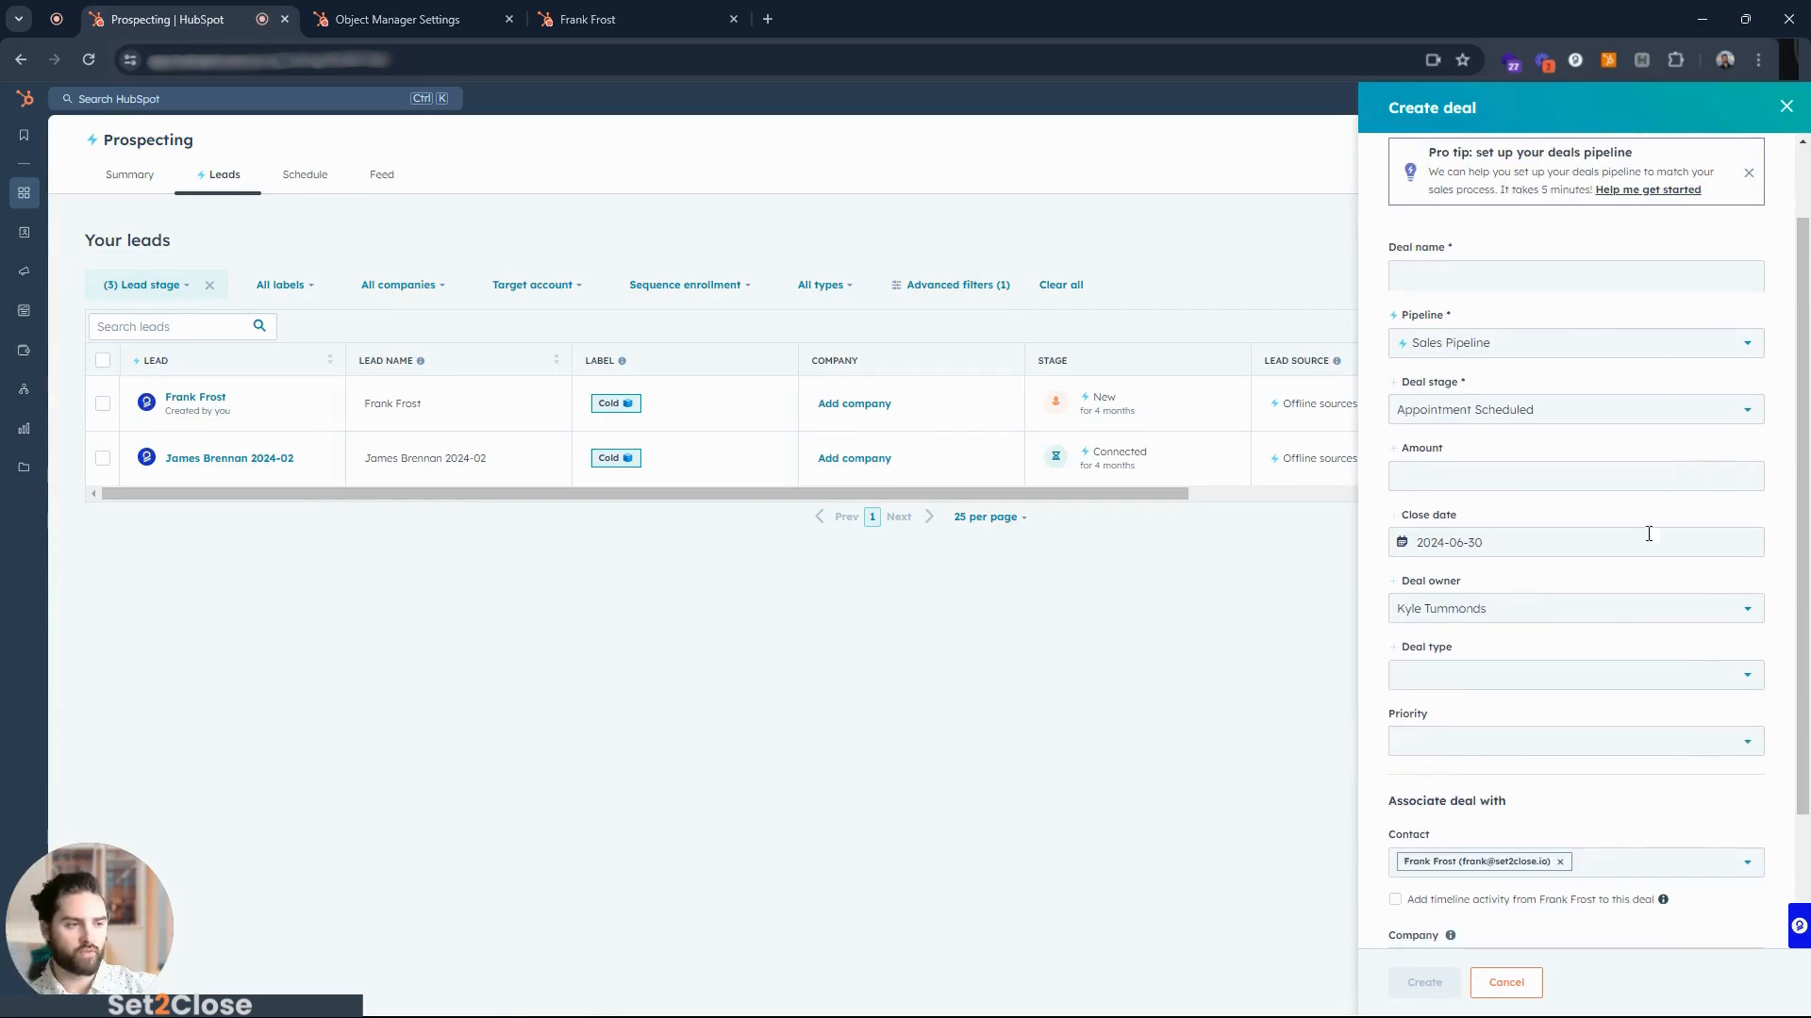
pyautogui.scroll(-2, 1639, 532)
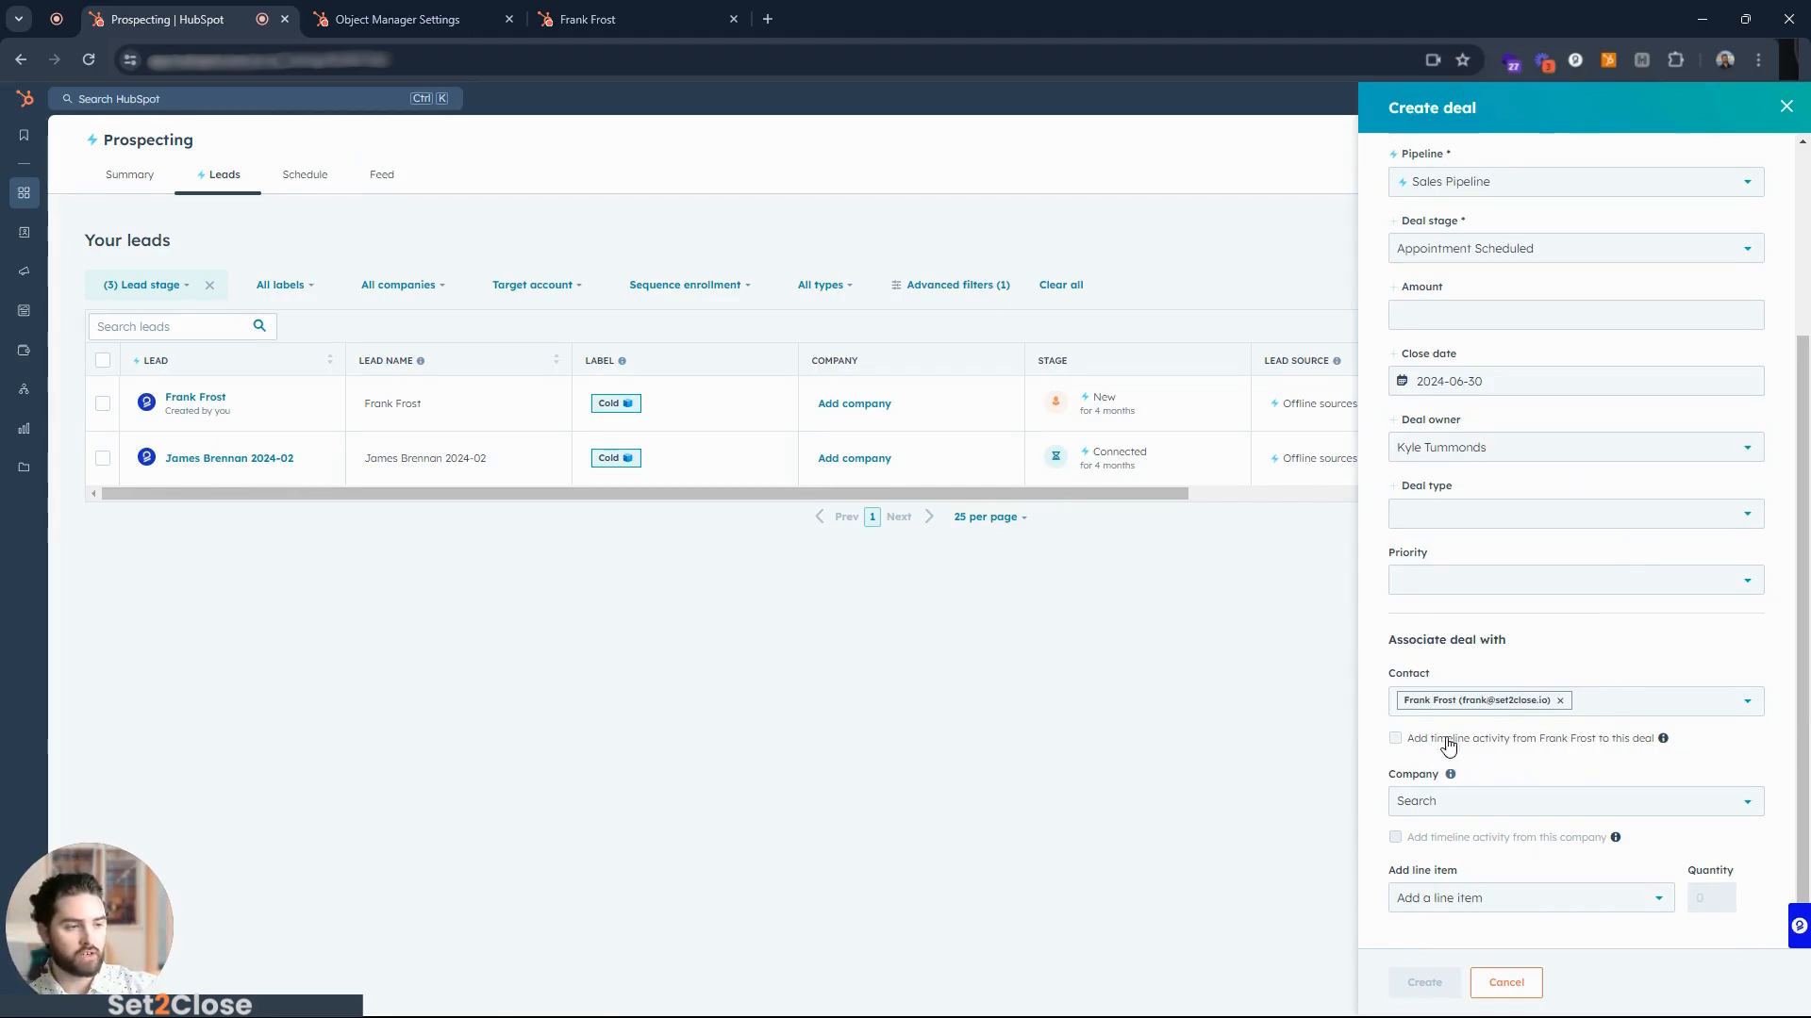
pyautogui.scroll(3, 1611, 929)
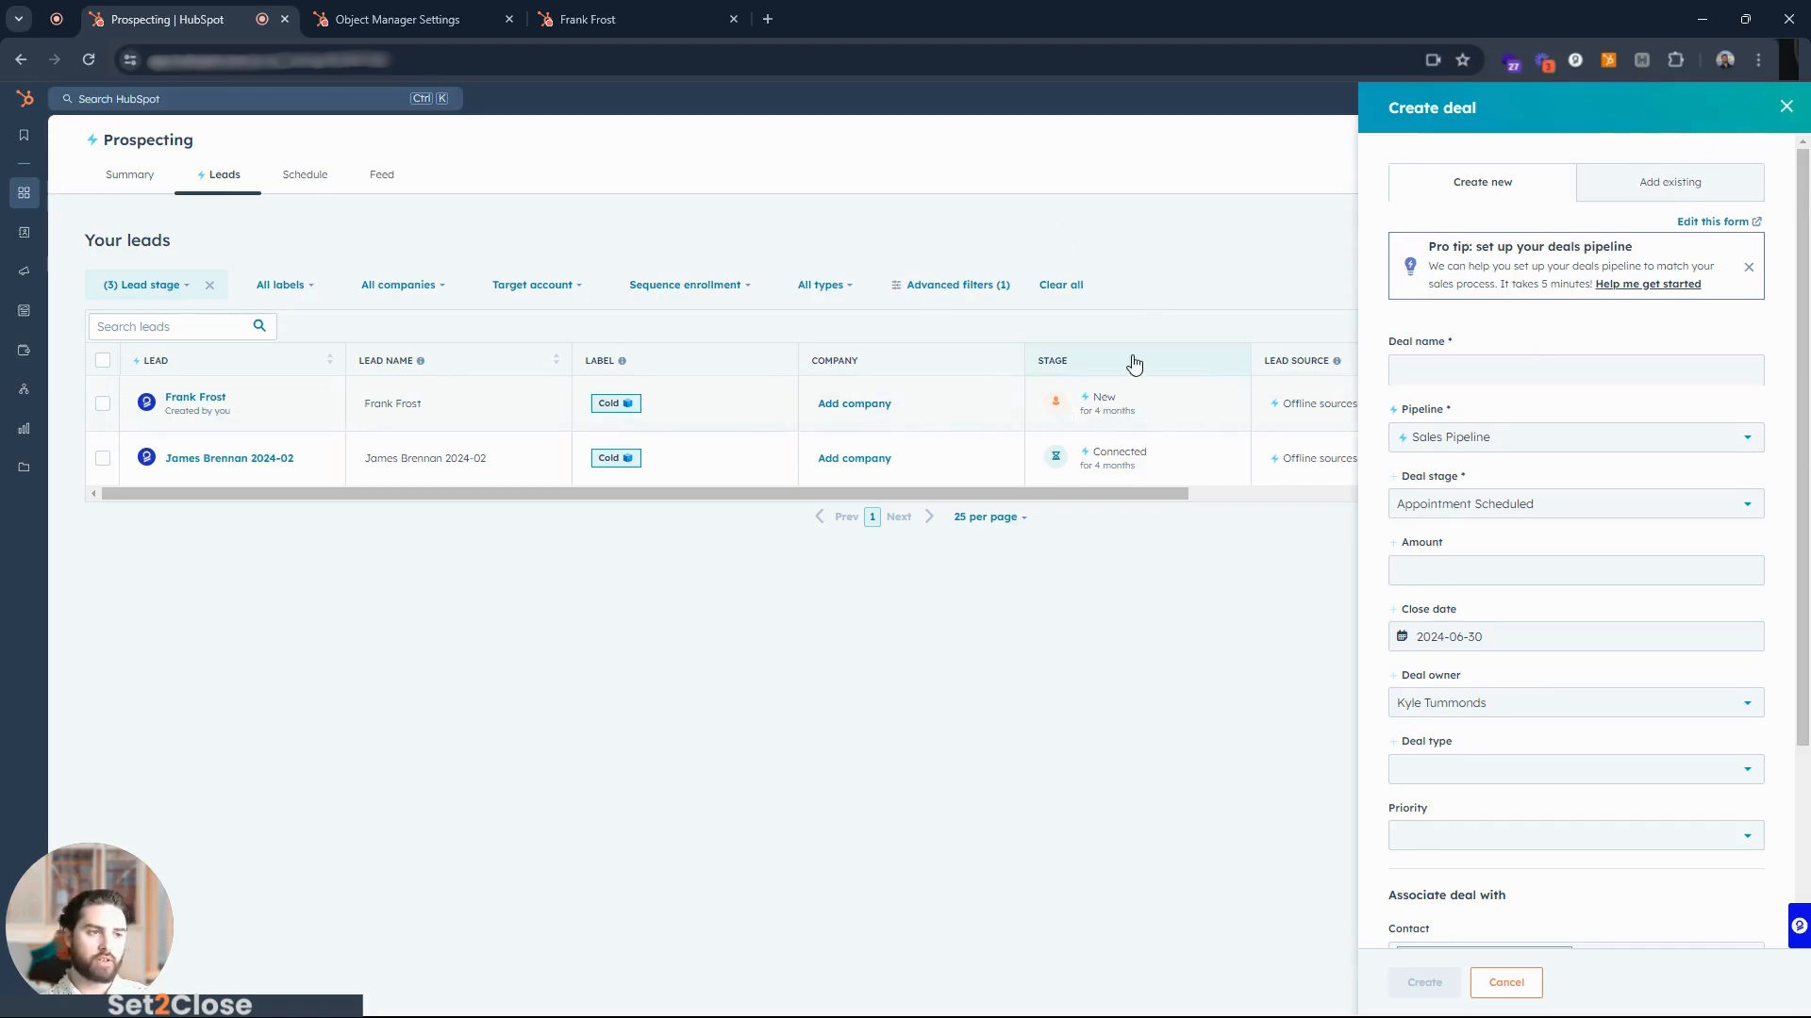
# Discard the Create deal form and review the open and closed stages offered by the leads table's Lead stage filter.
pyautogui.click(1785, 108)
pyautogui.click(132, 287)
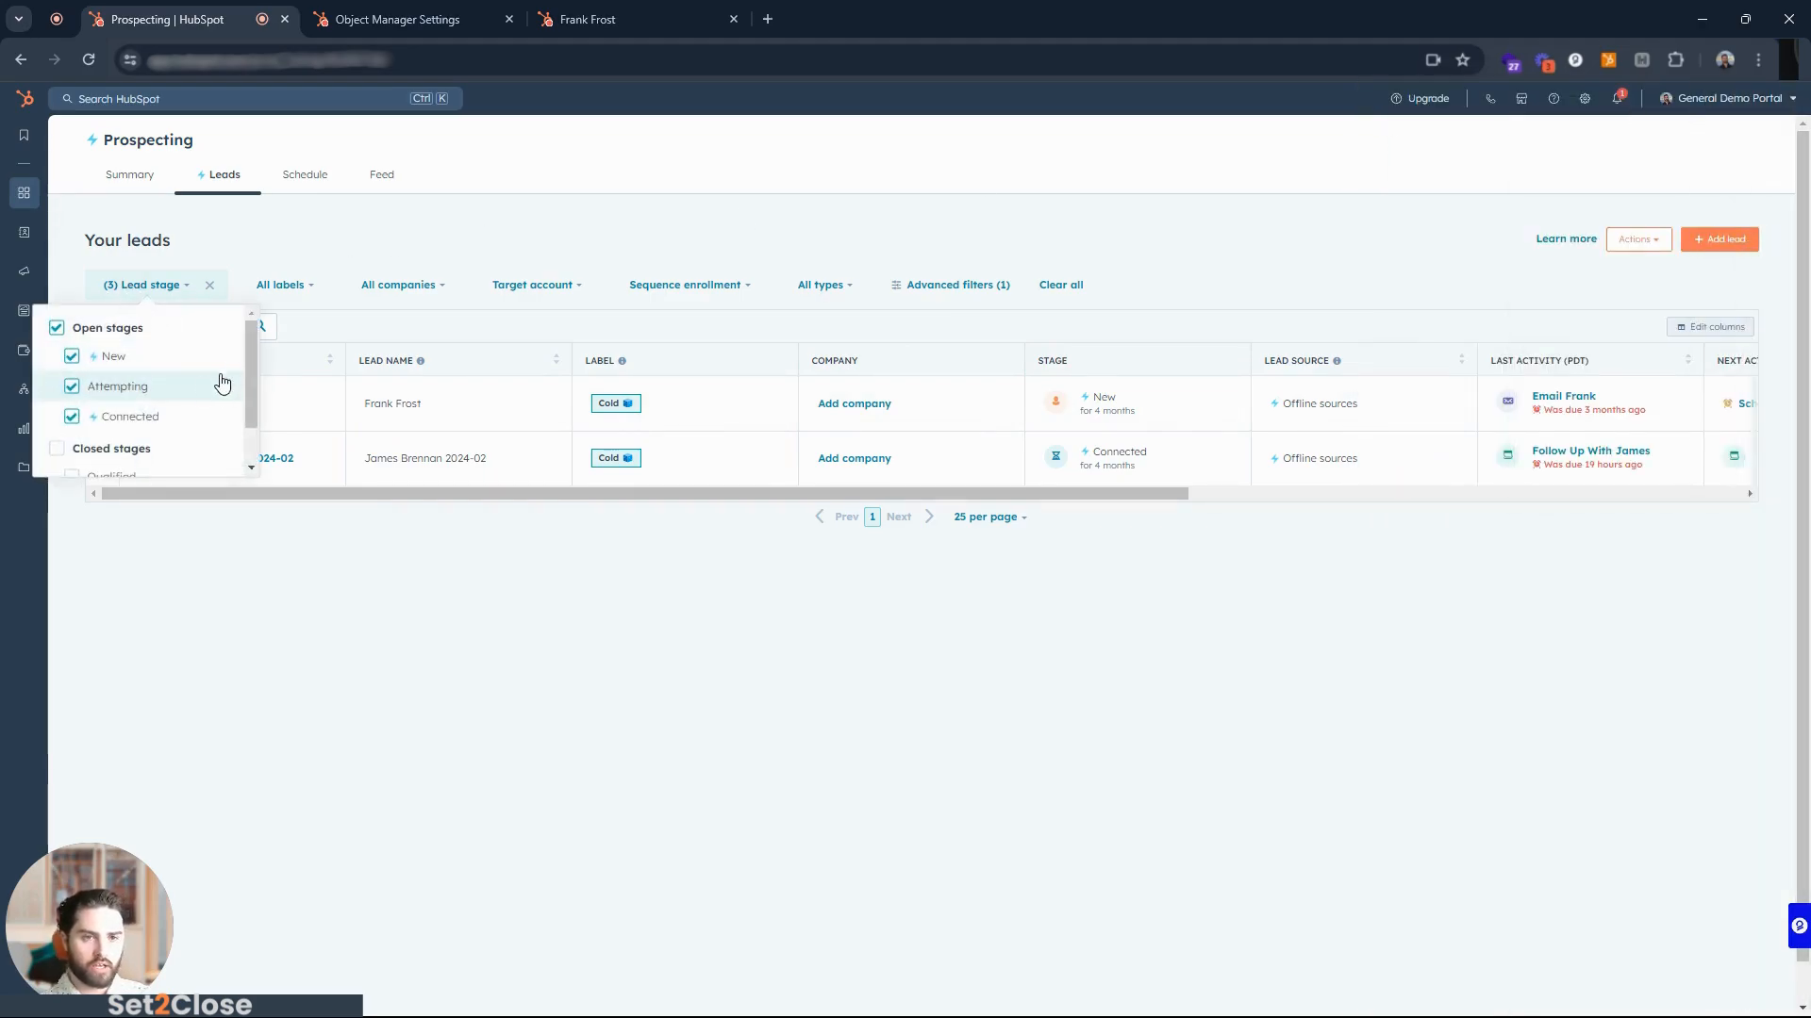
pyautogui.scroll(-1, 174, 428)
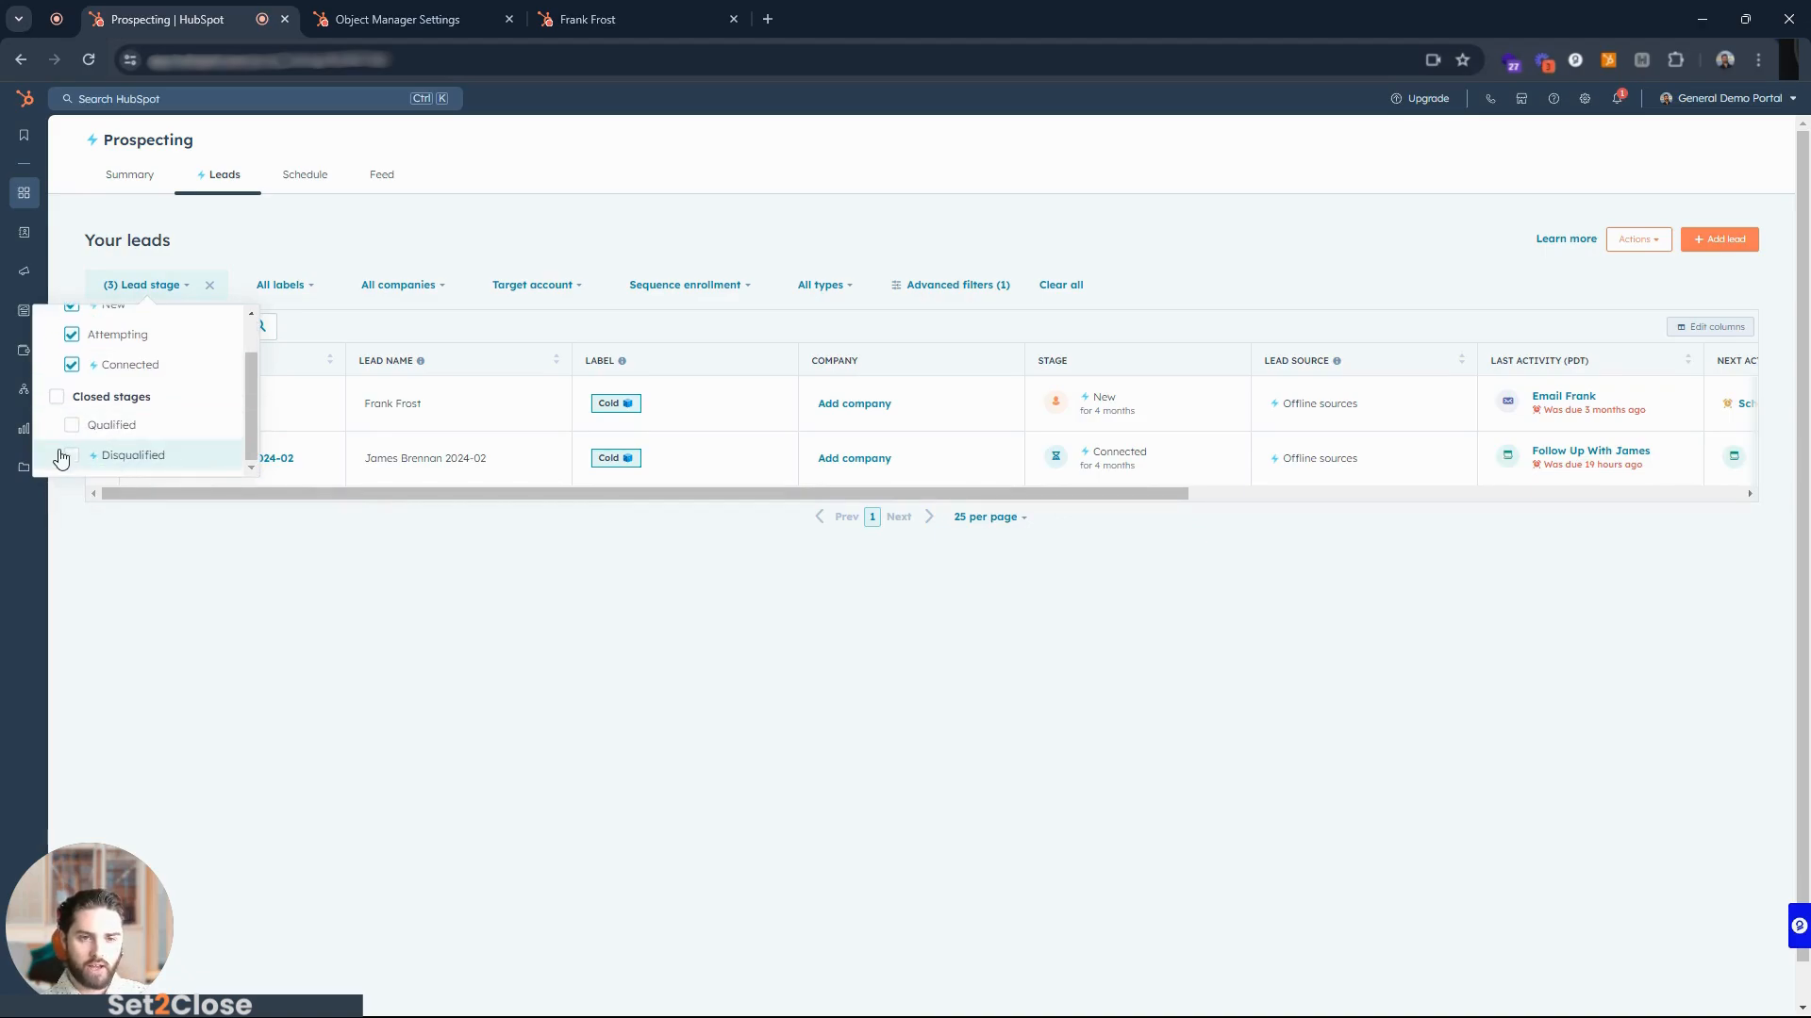
pyautogui.click(683, 705)
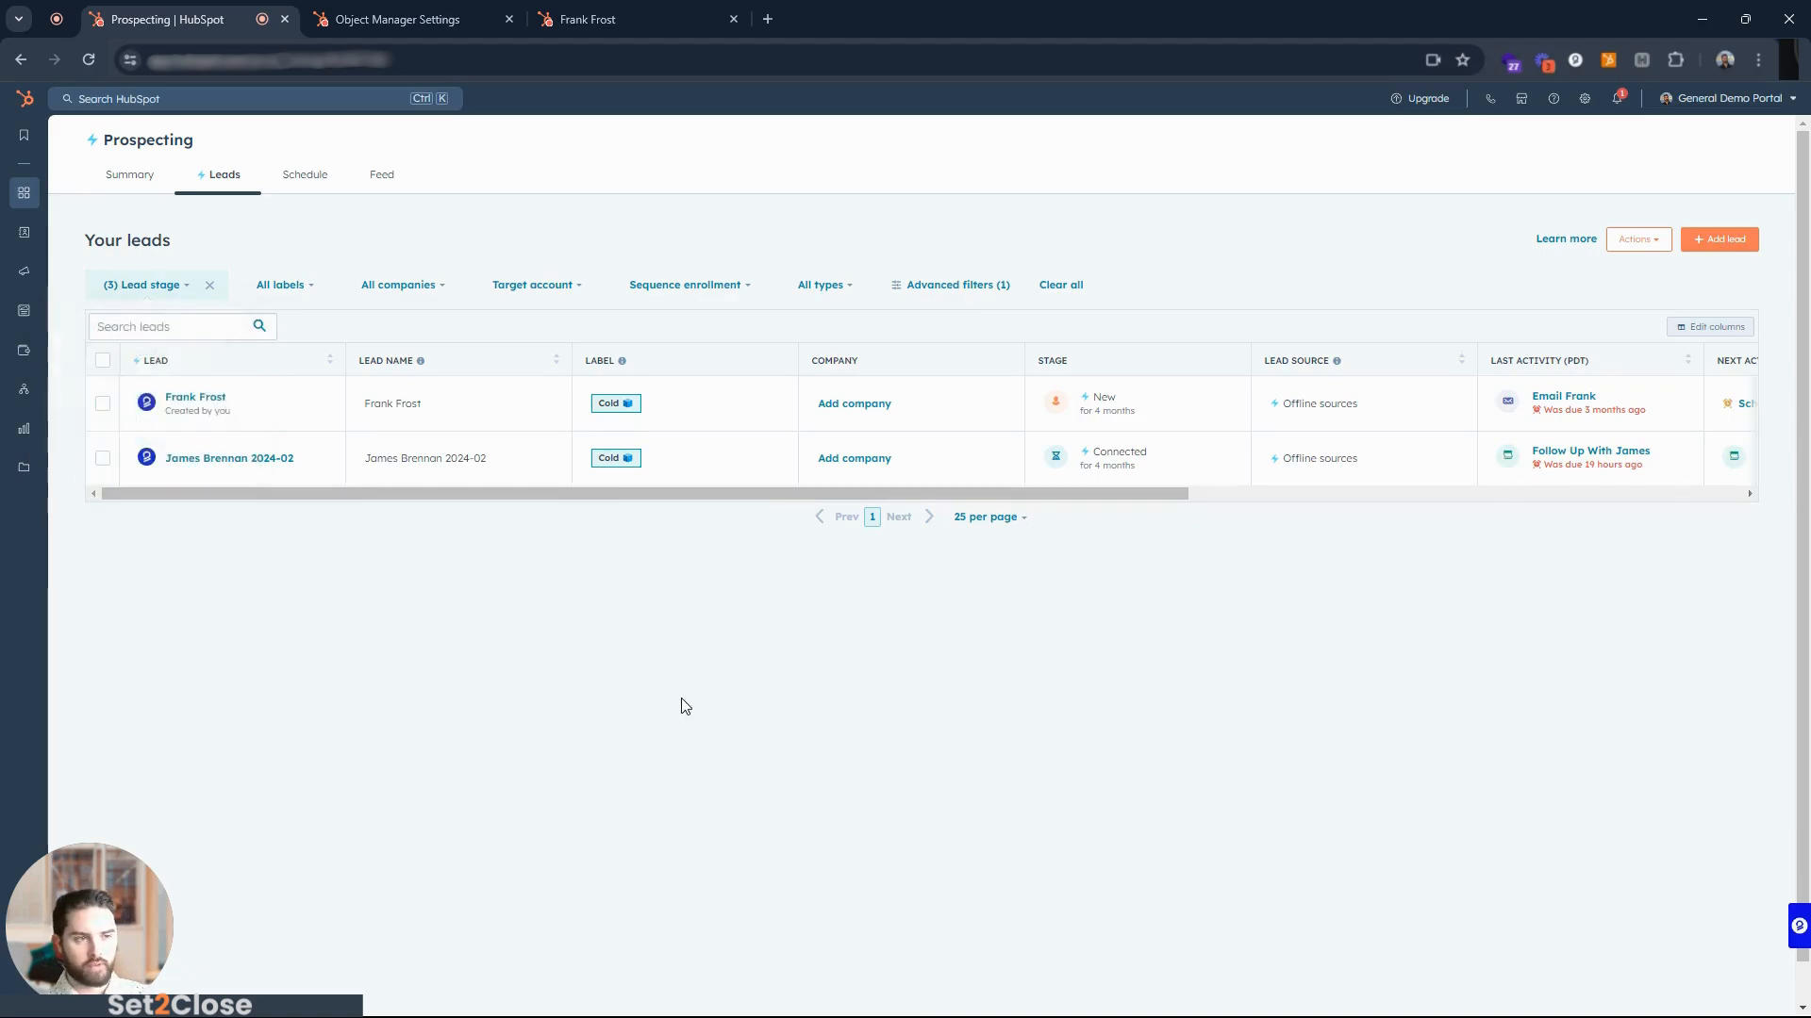
# View the Prospecting schedule from 12:00 AM and review the breakdown of tasks due on February 13 and February 14, 2024.
pyautogui.click(303, 175)
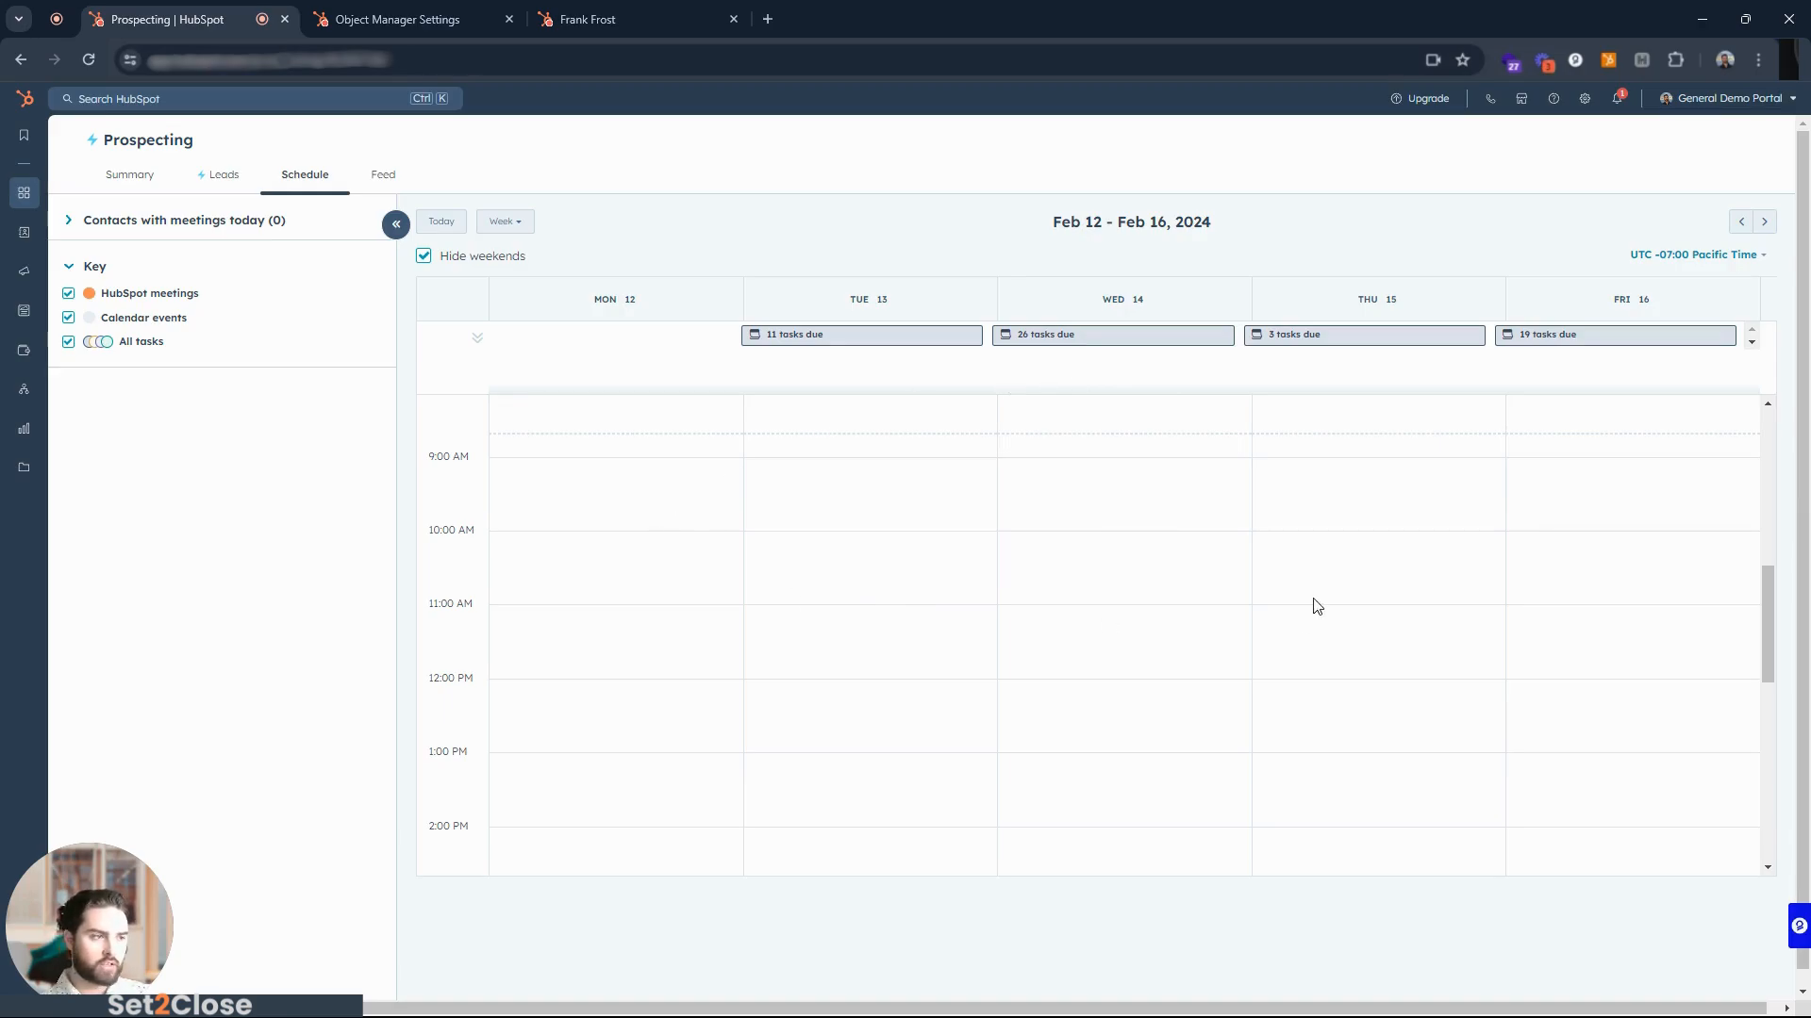
pyautogui.moveTo(1759, 613); pyautogui.dragTo(1769, 436)
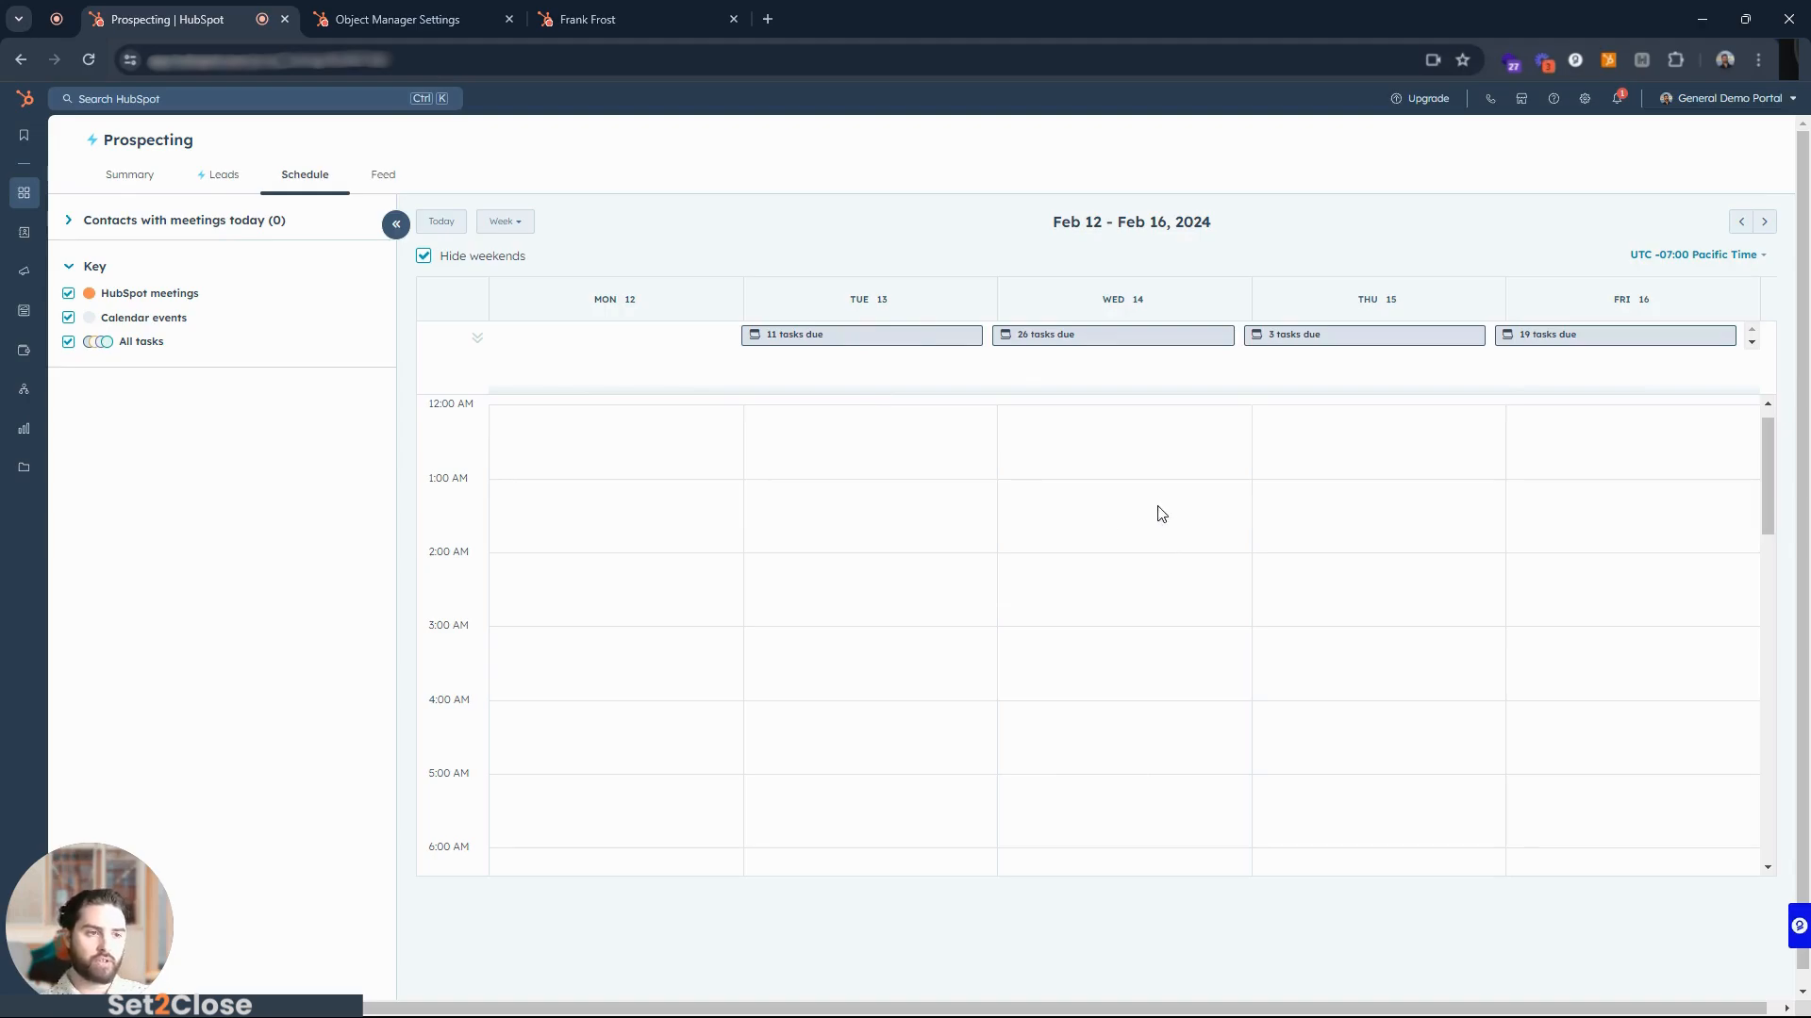
pyautogui.click(842, 339)
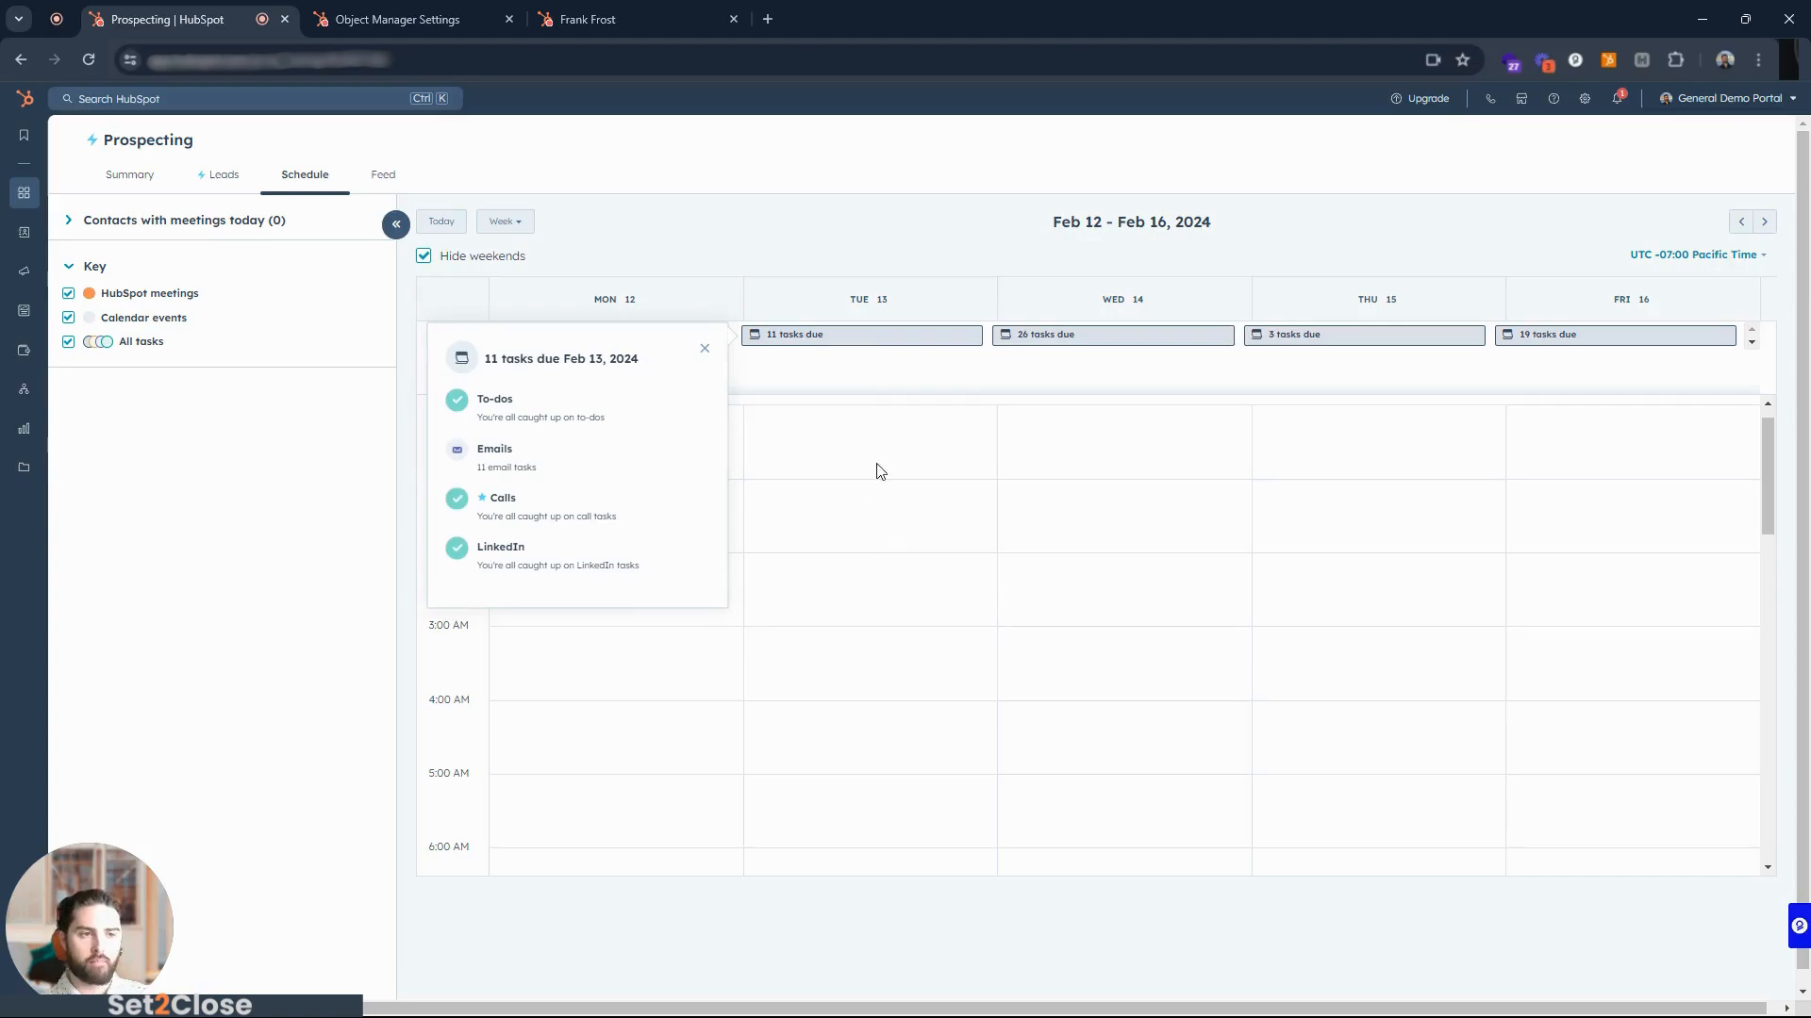
pyautogui.click(705, 348)
pyautogui.click(1085, 348)
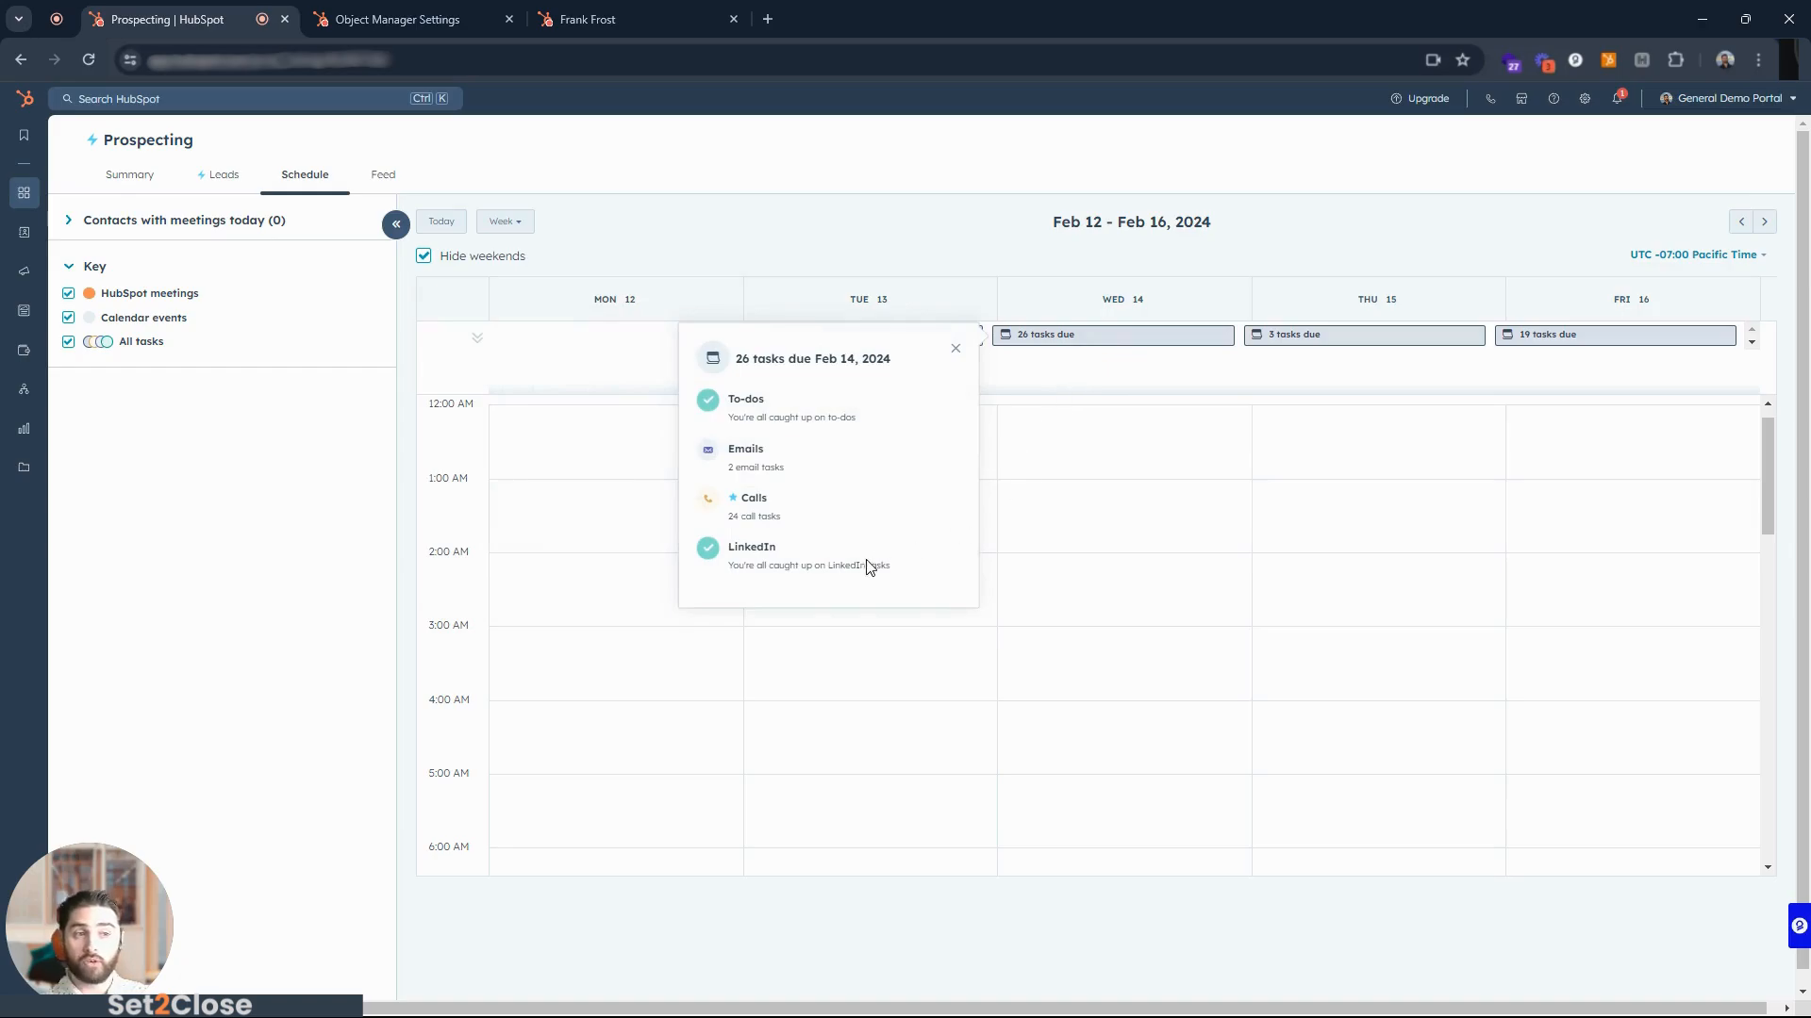
pyautogui.click(956, 354)
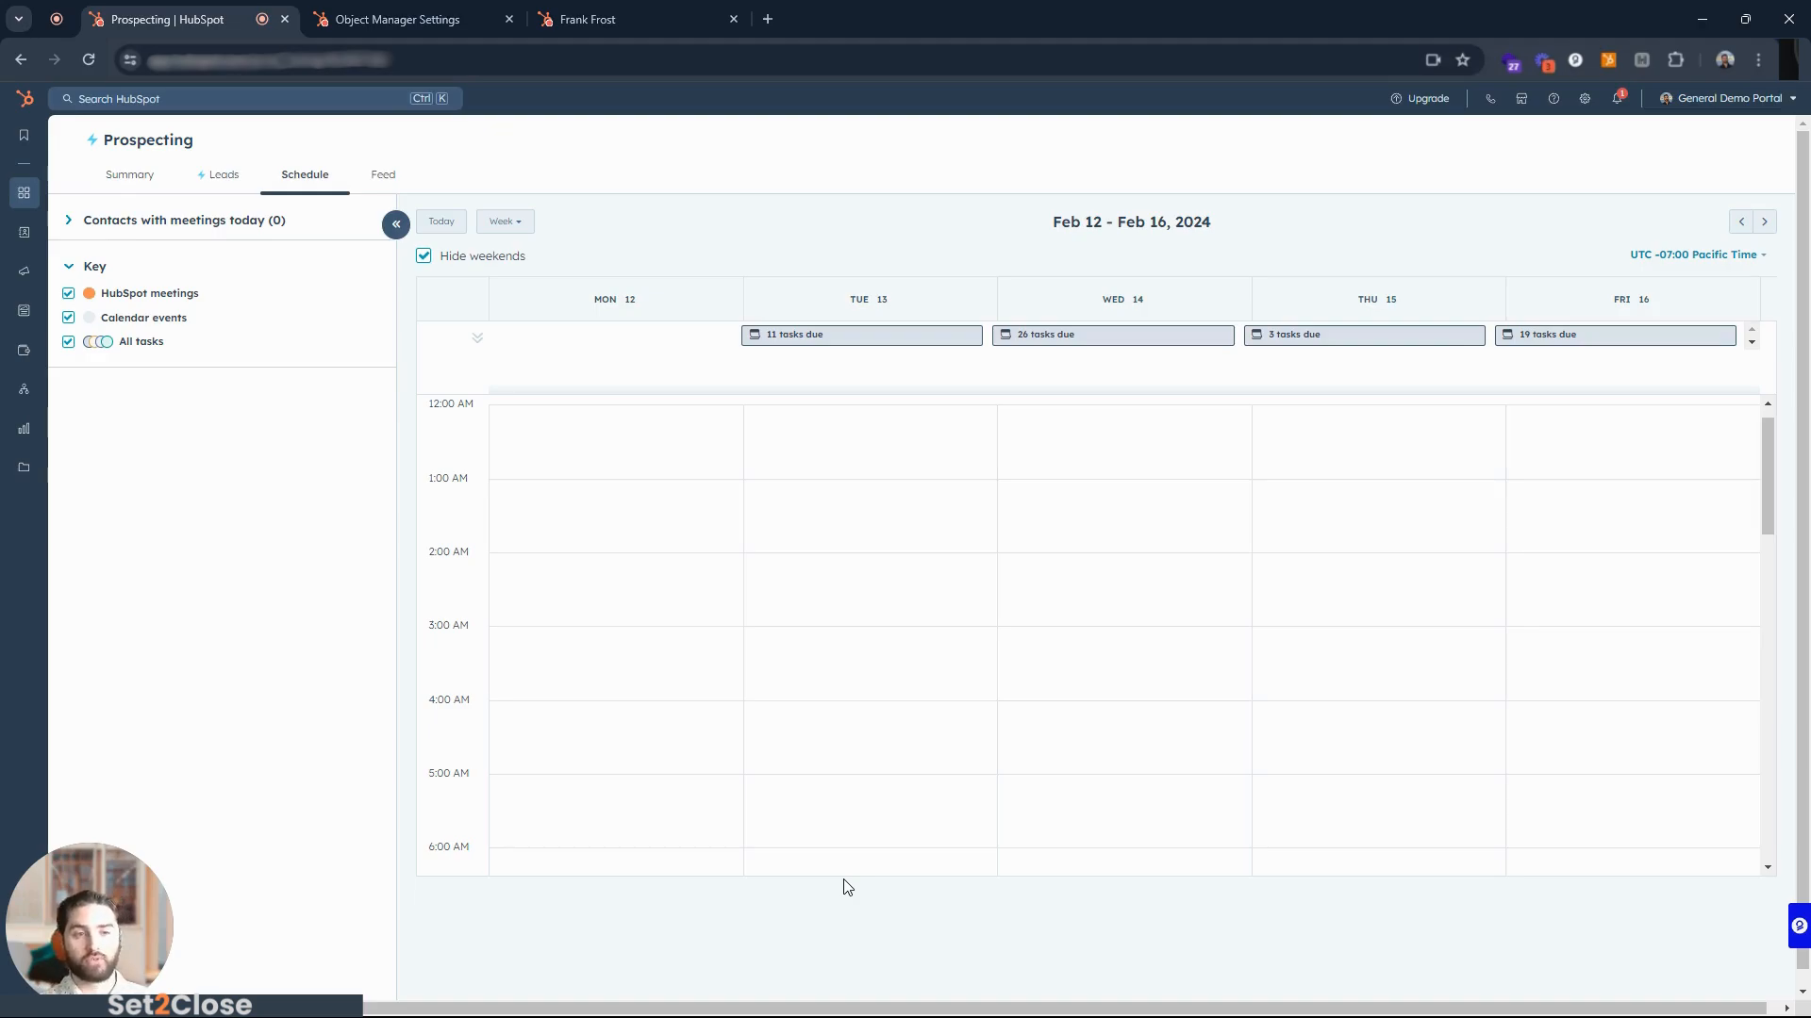
# View the Prospecting activity feed and return to the summary to review its tasks, sequences and leads sections.
pyautogui.click(393, 178)
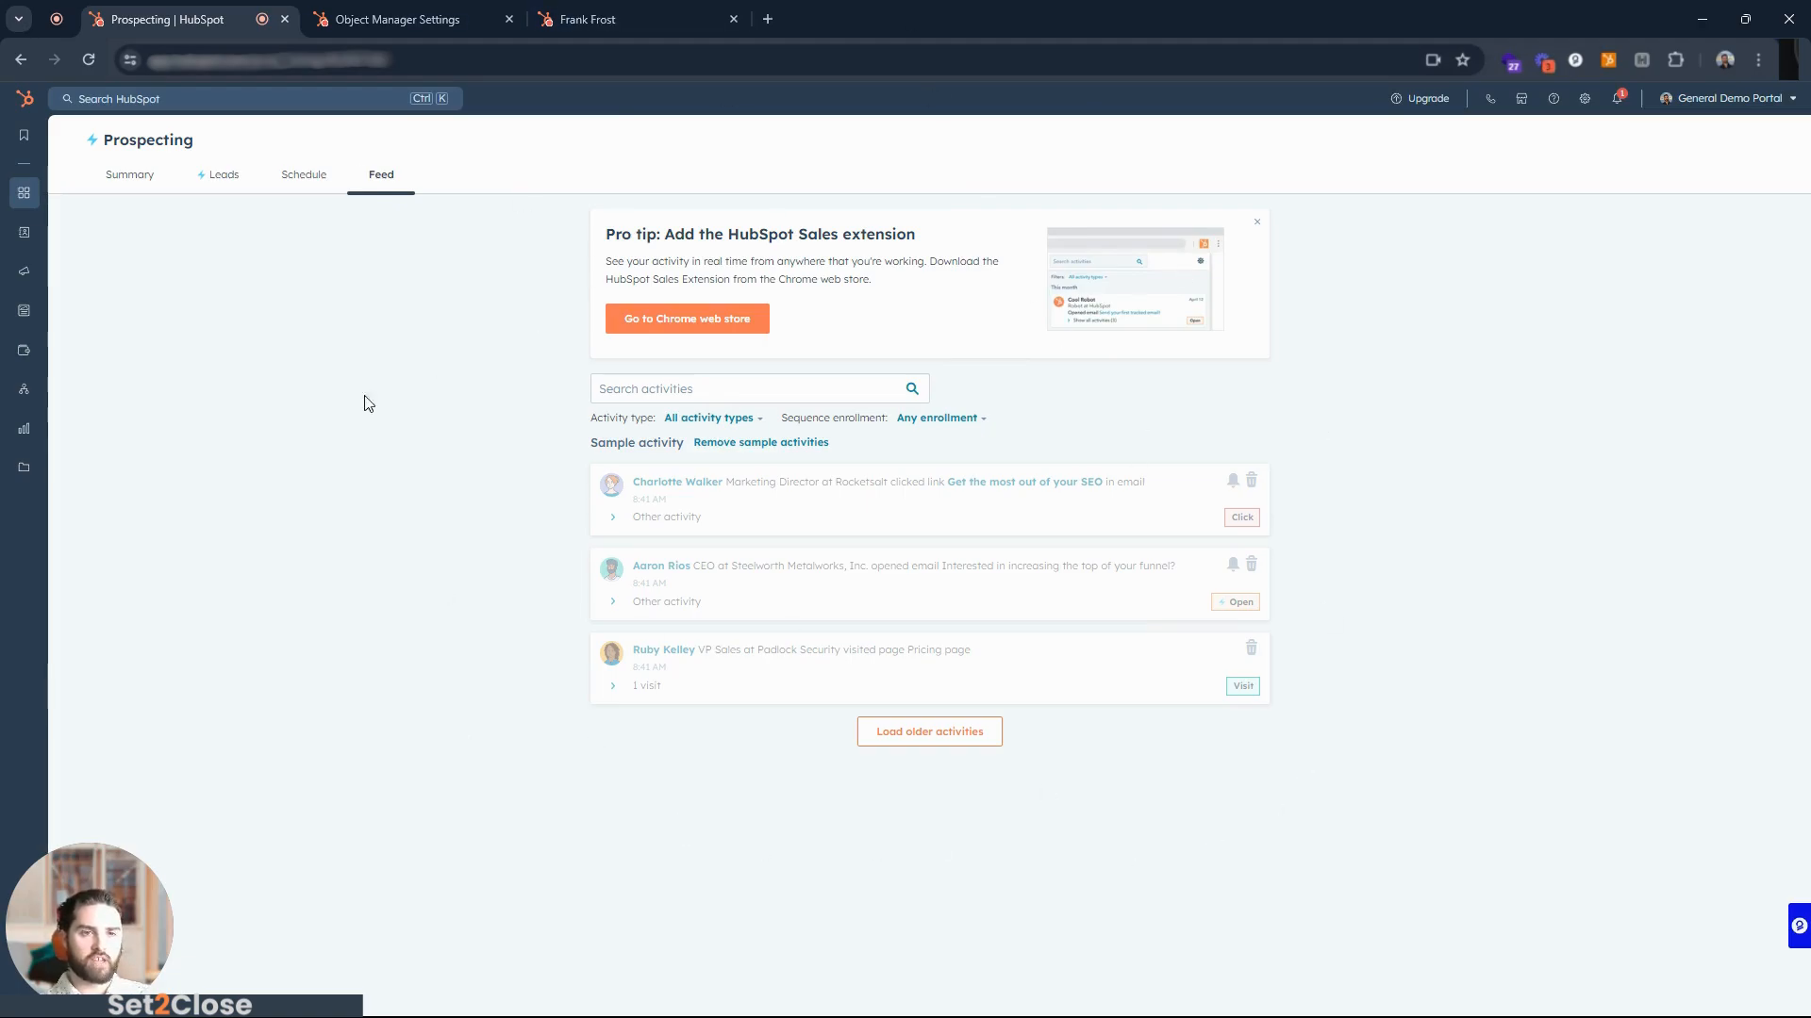
pyautogui.click(143, 177)
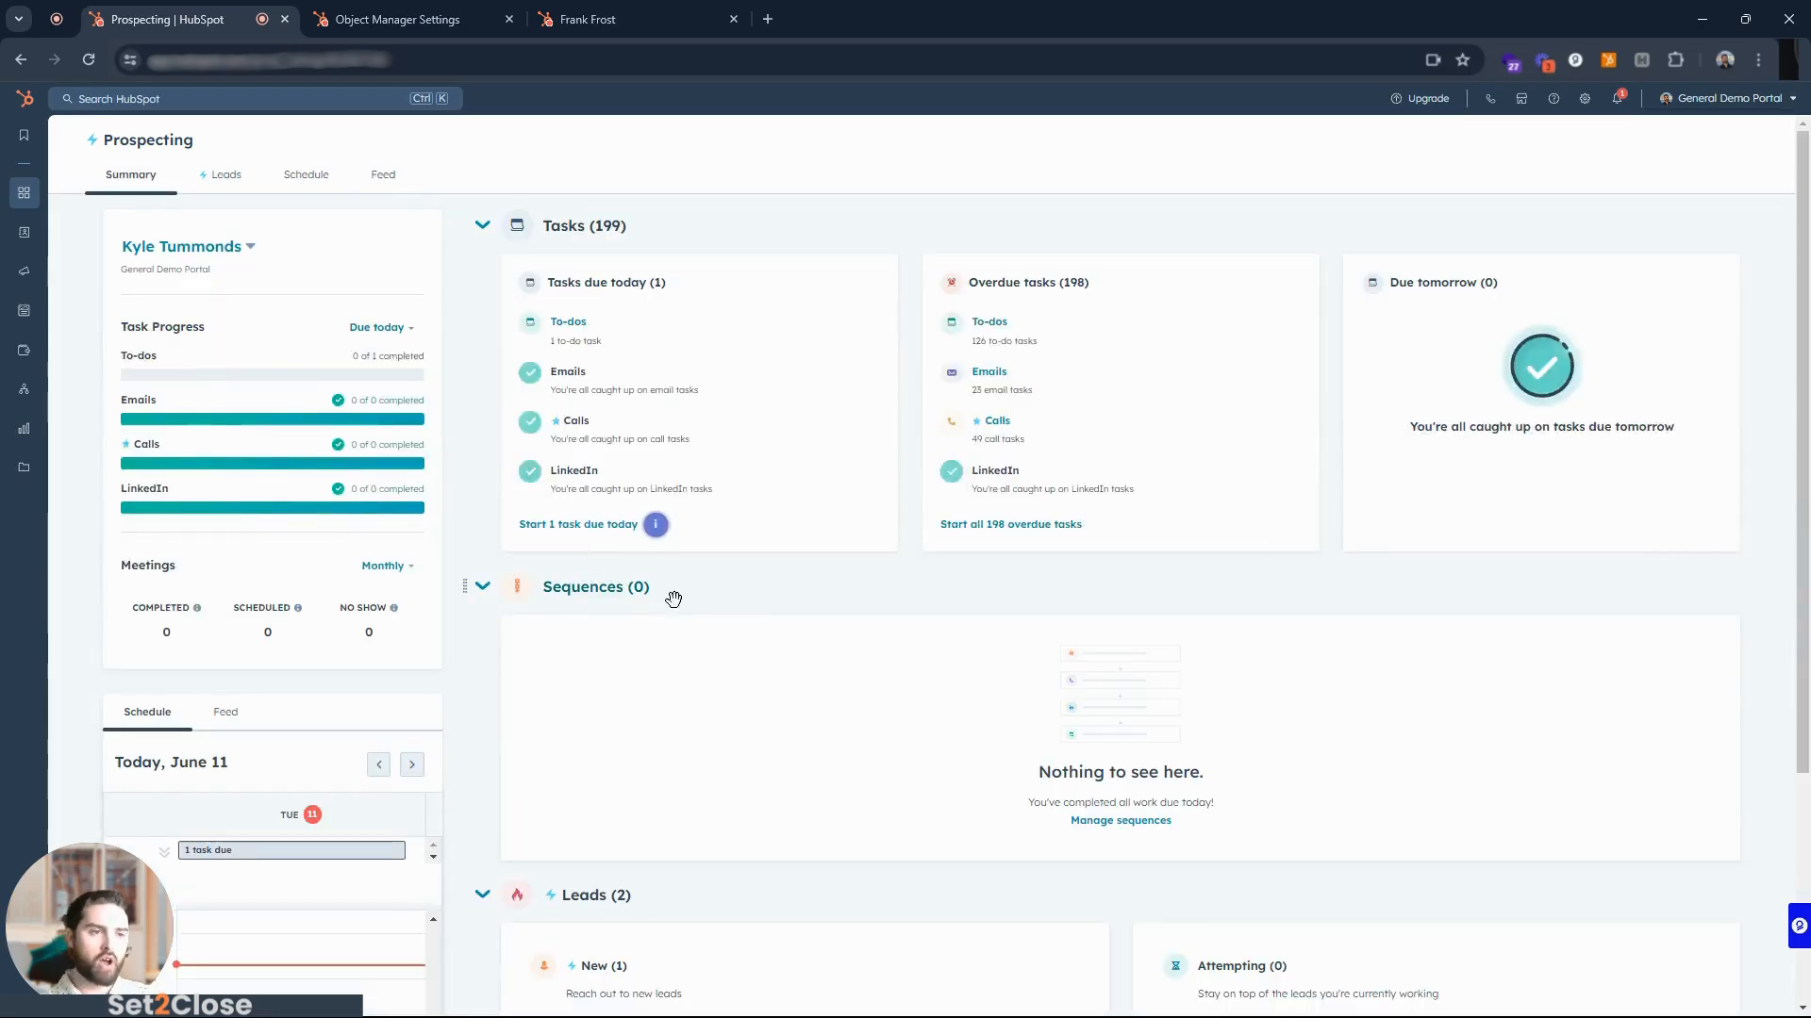
pyautogui.scroll(-3, 673, 599)
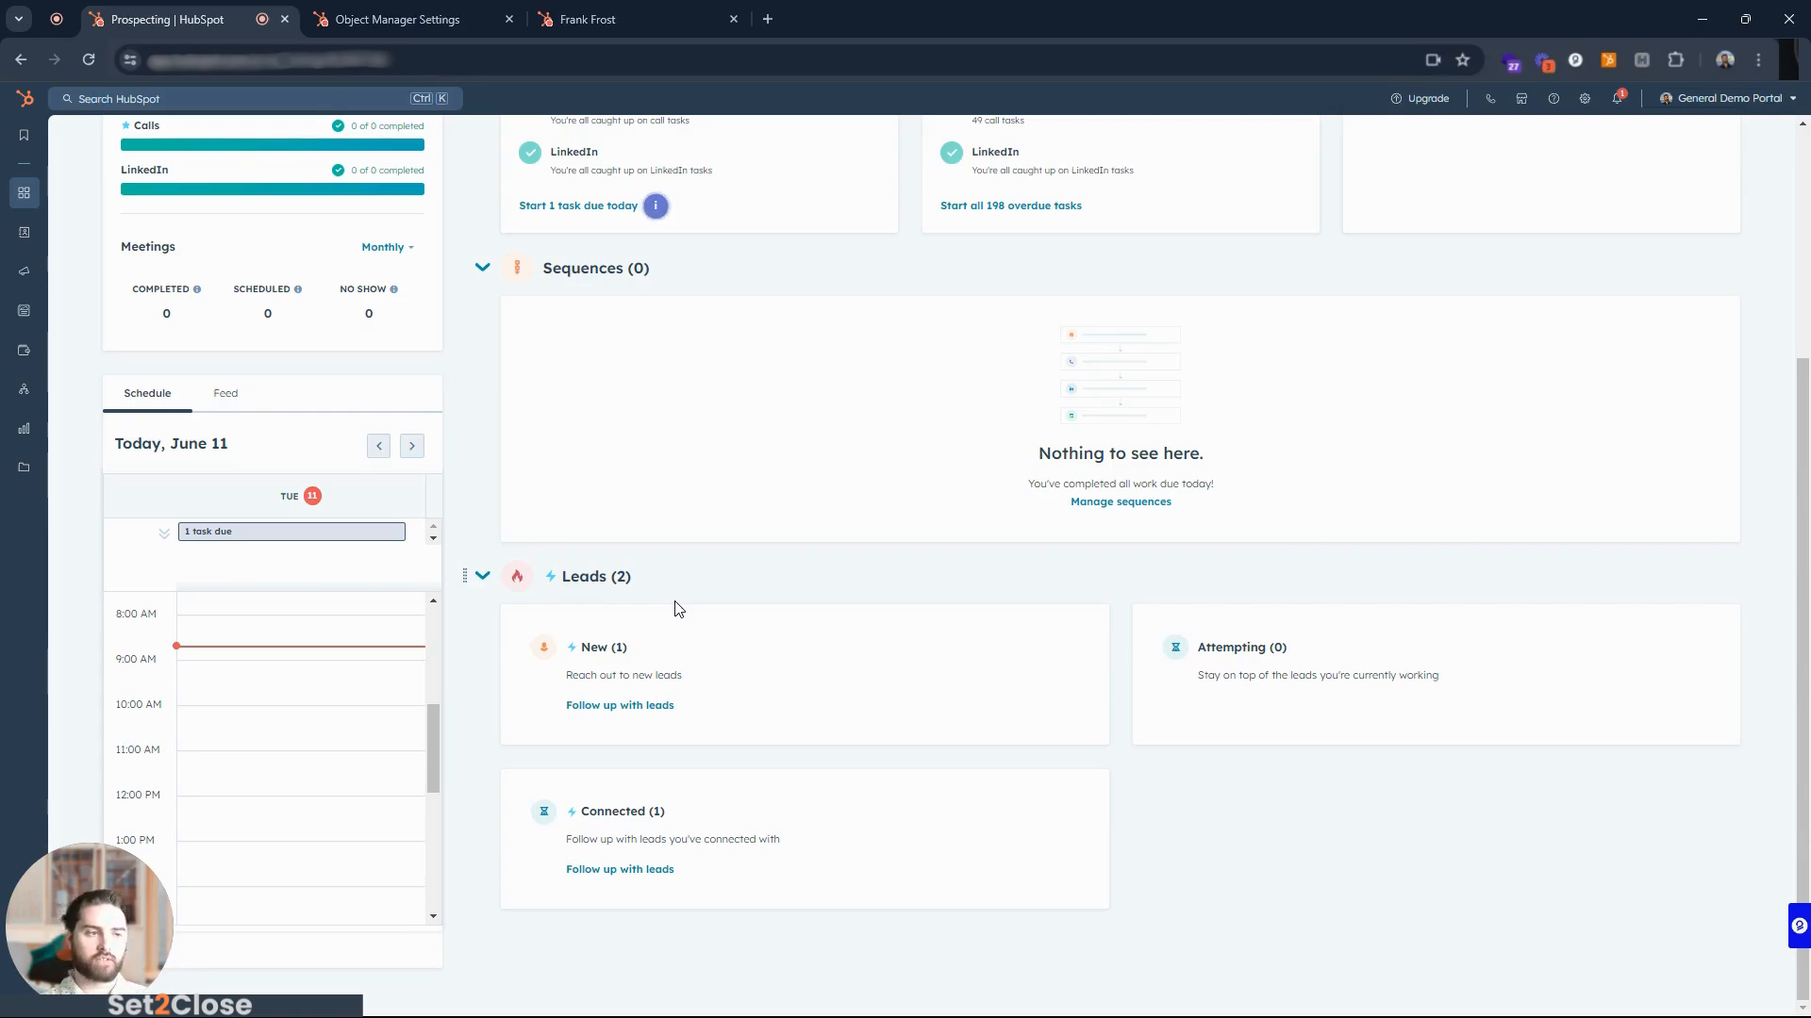
pyautogui.scroll(4, 735, 613)
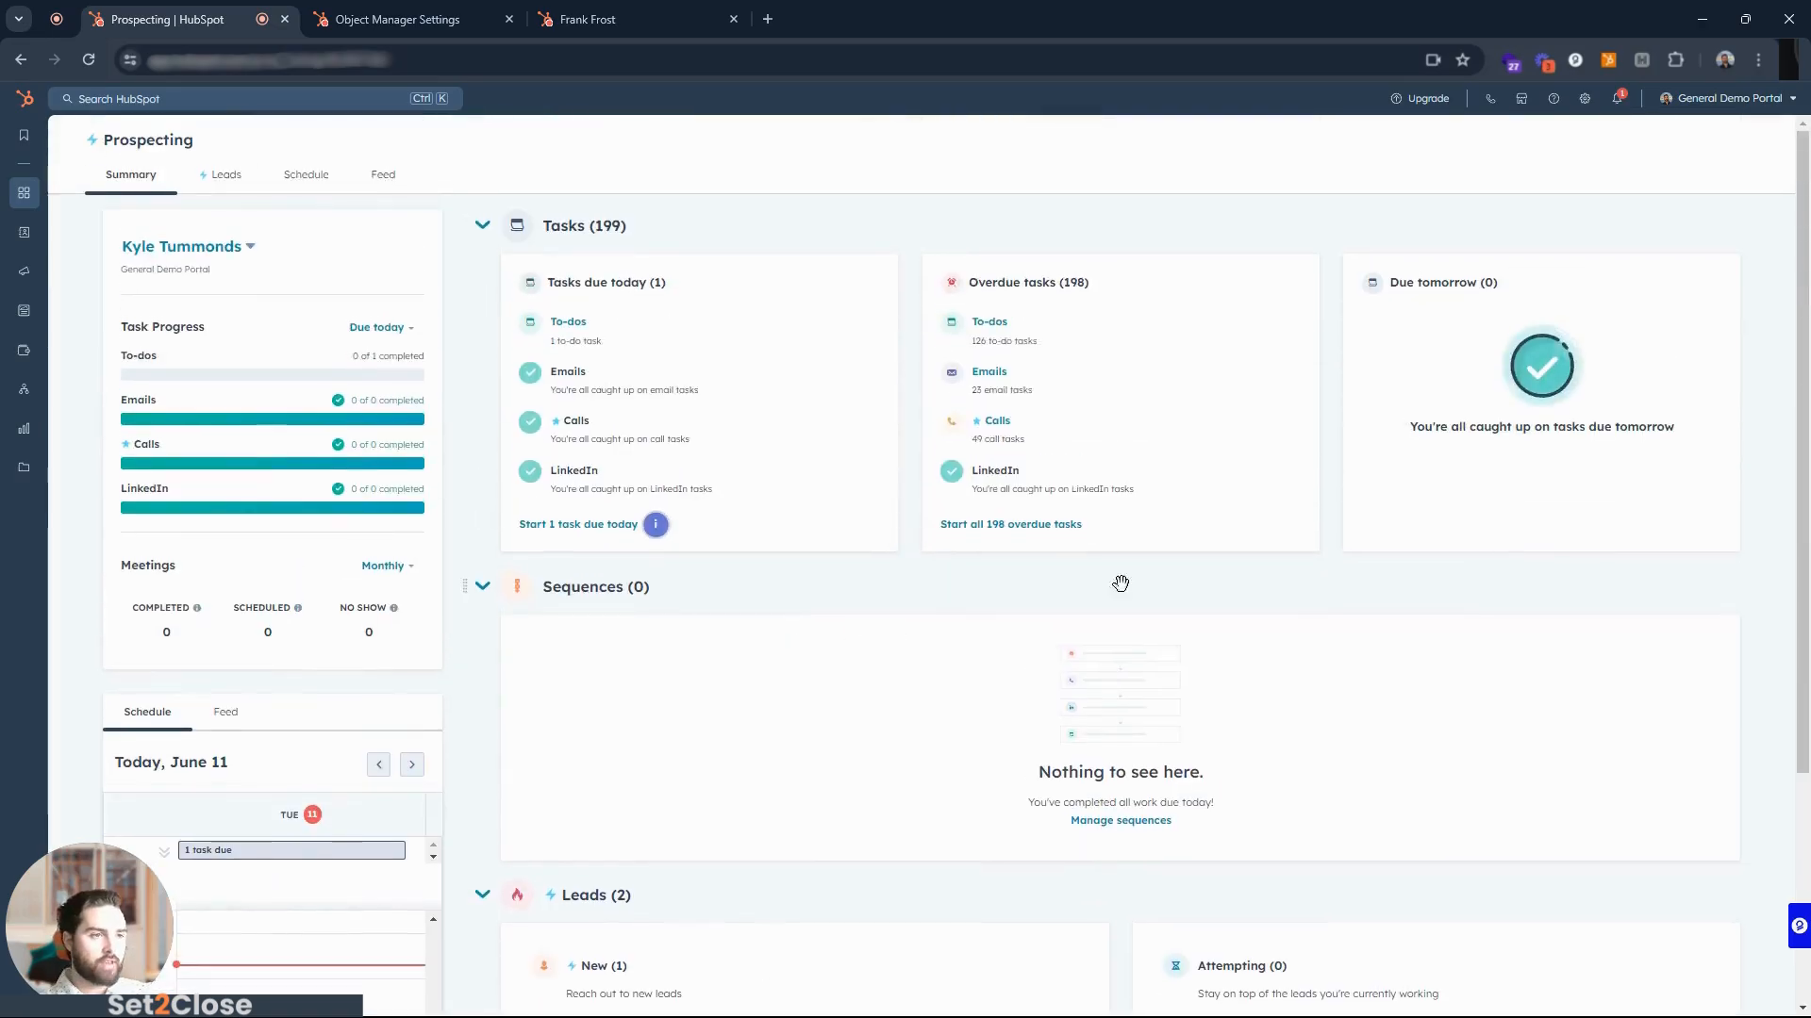